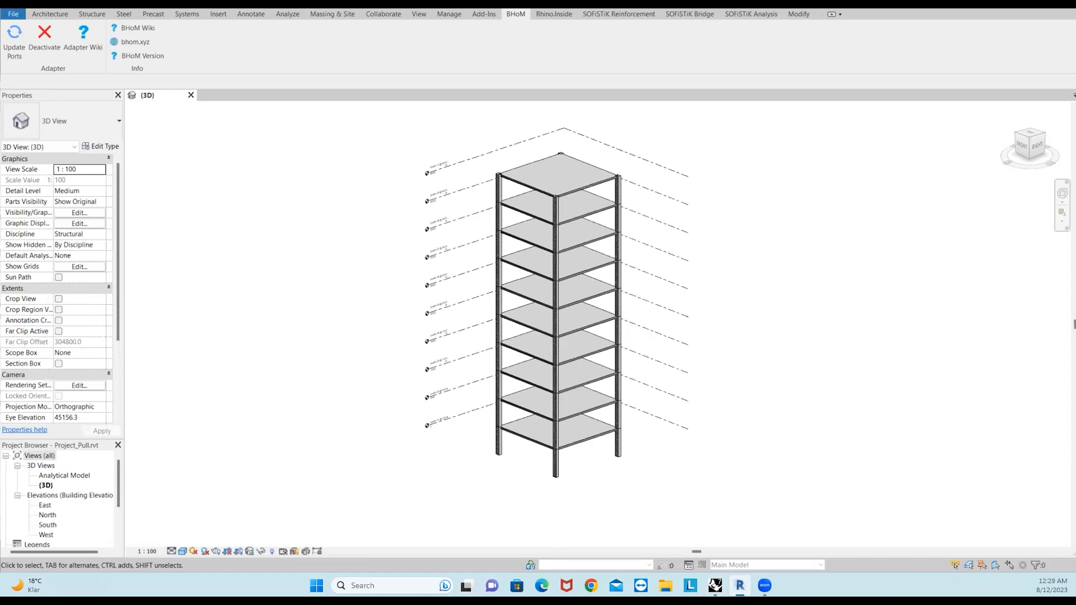
- Switch to the Grasshopper definition and examine the RevitAdapter component with its RevitSettings and Boolean Toggle inputs
{"action": "key", "text": "alt+Tab"}
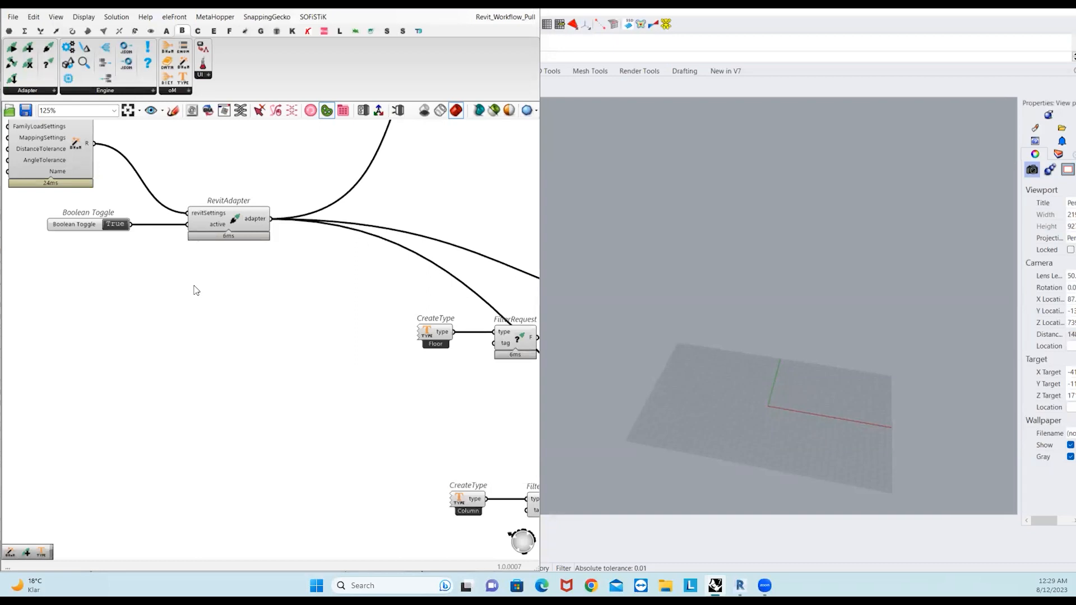
{"action": "right_click_drag", "start_coordinate": [191, 287], "coordinate": [235, 314]}
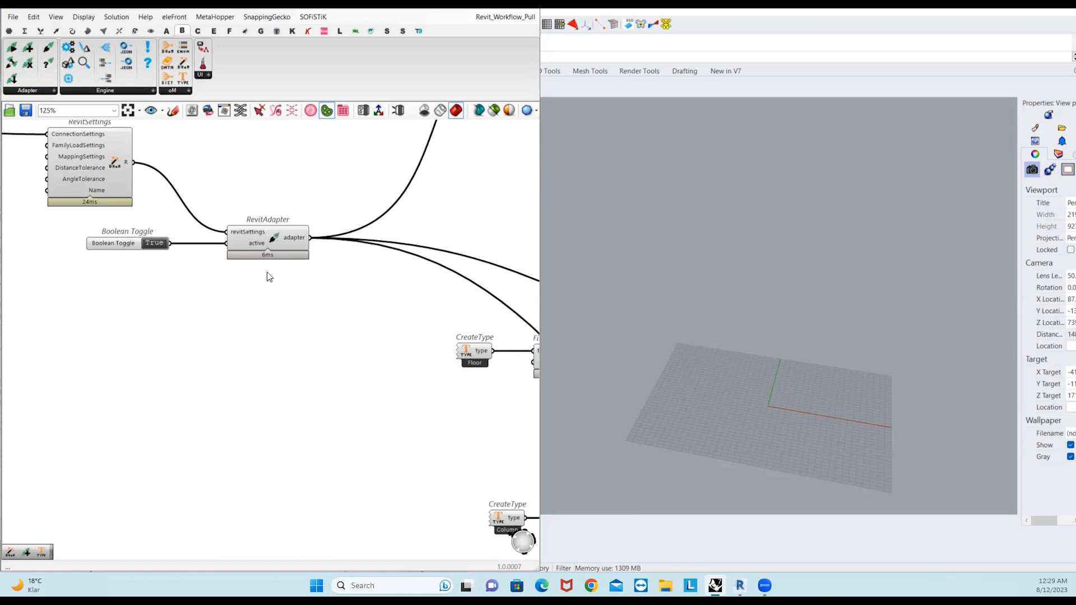
{"action": "right_click_drag", "start_coordinate": [309, 285], "coordinate": [269, 284]}
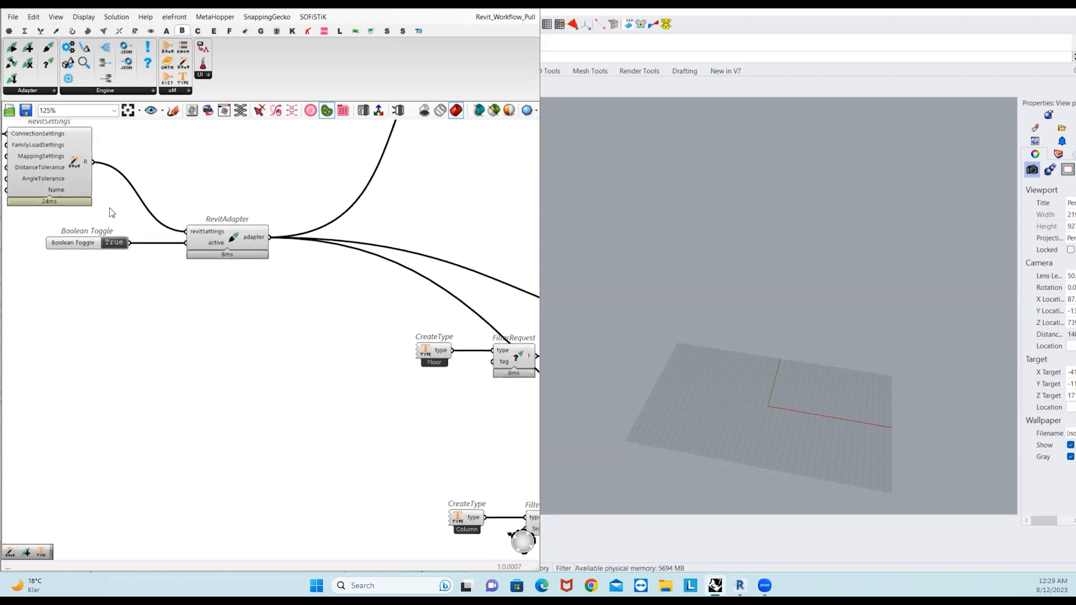
{"action": "right_click_drag", "start_coordinate": [149, 196], "coordinate": [168, 213]}
- Place a trial Pull component above the existing Pull to examine its inputs, and remove it
{"action": "left_click", "coordinate": [42, 90]}
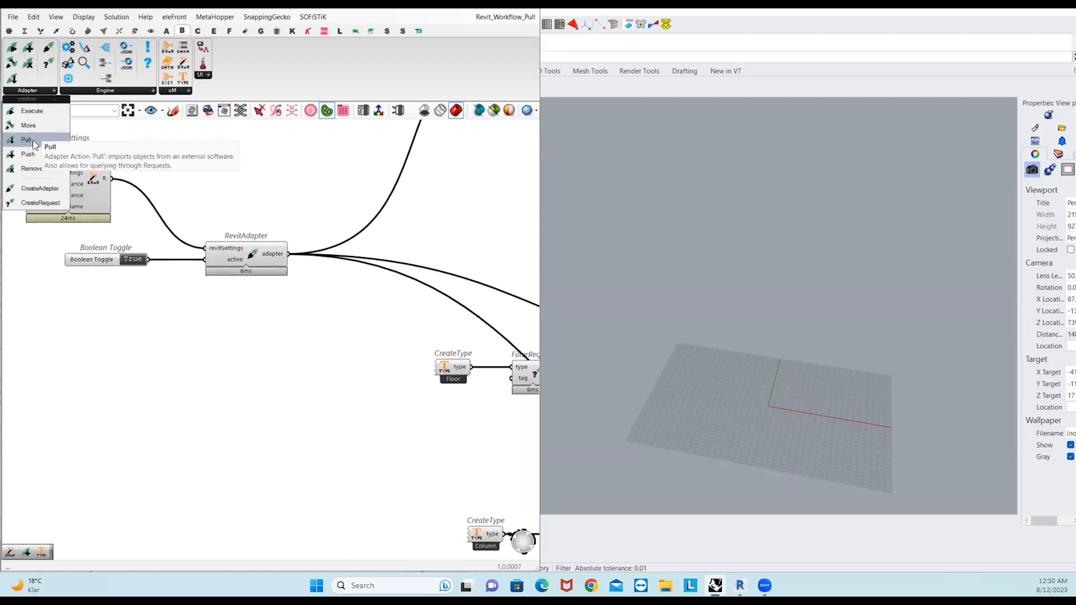
{"action": "left_click_drag", "start_coordinate": [26, 137], "coordinate": [419, 219]}
{"action": "right_click_drag", "start_coordinate": [328, 244], "coordinate": [77, 271]}
{"action": "left_click_drag", "start_coordinate": [190, 228], "coordinate": [418, 234]}
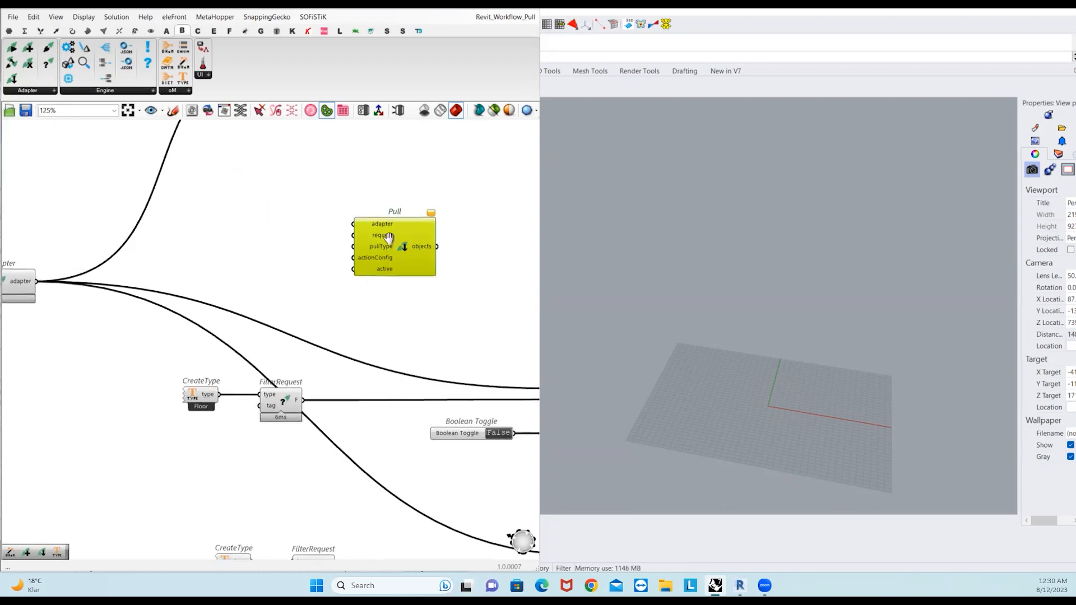
{"action": "right_click_drag", "start_coordinate": [420, 234], "coordinate": [93, 278]}
{"action": "left_click_drag", "start_coordinate": [93, 277], "coordinate": [283, 317]}
{"action": "scroll", "coordinate": [242, 317], "scroll_direction": "up", "scroll_amount": 4}
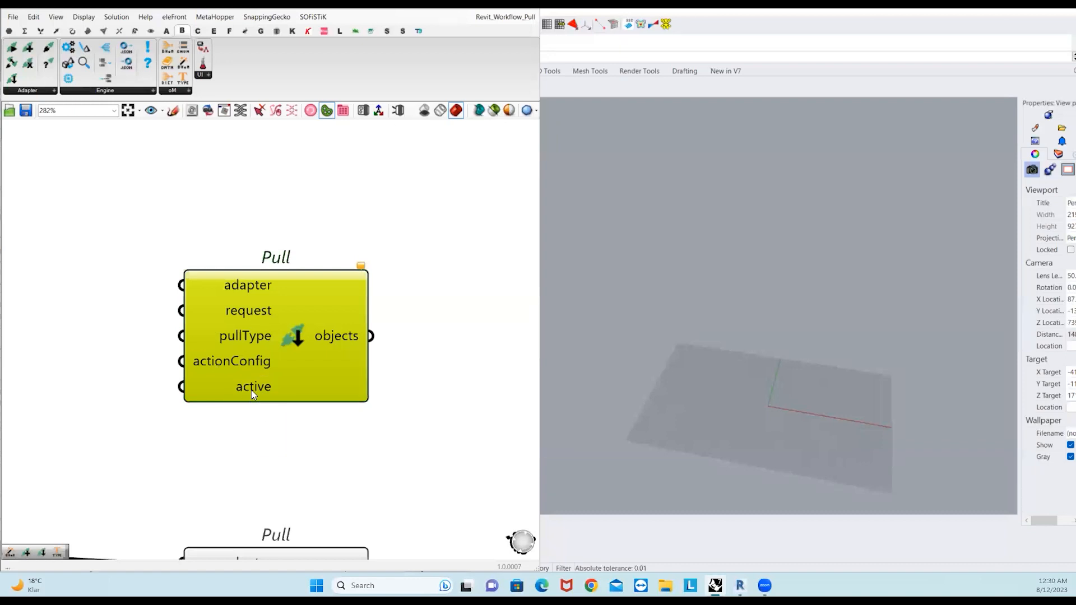
{"action": "scroll", "coordinate": [260, 335], "scroll_direction": "down", "scroll_amount": 5}
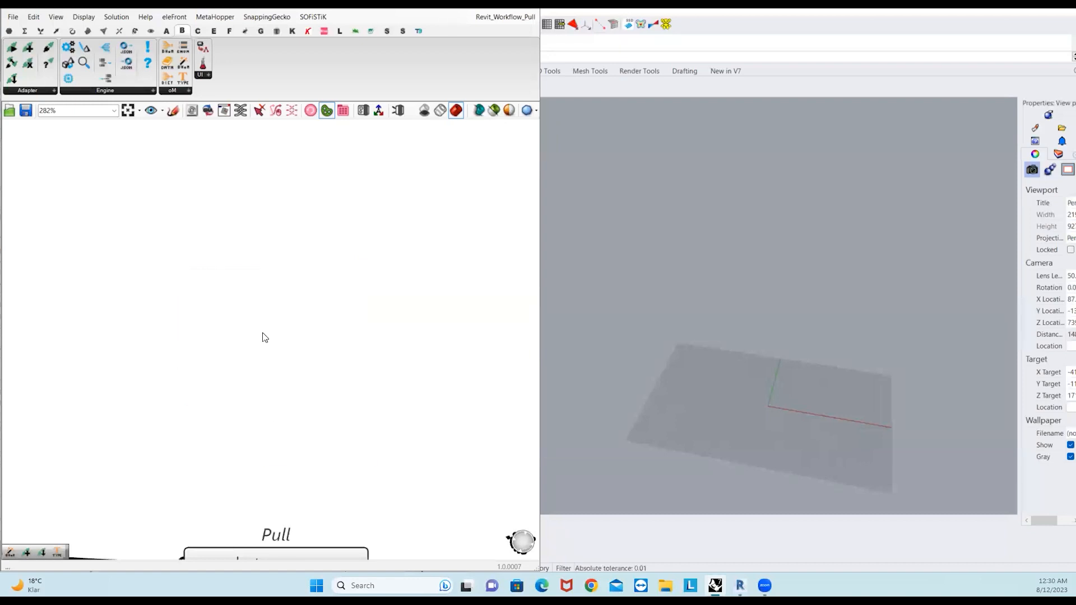
- Examine the existing Pull component for floors and the CreateType and FilterRequest components feeding it
{"action": "scroll", "coordinate": [268, 425], "scroll_direction": "up", "scroll_amount": 3}
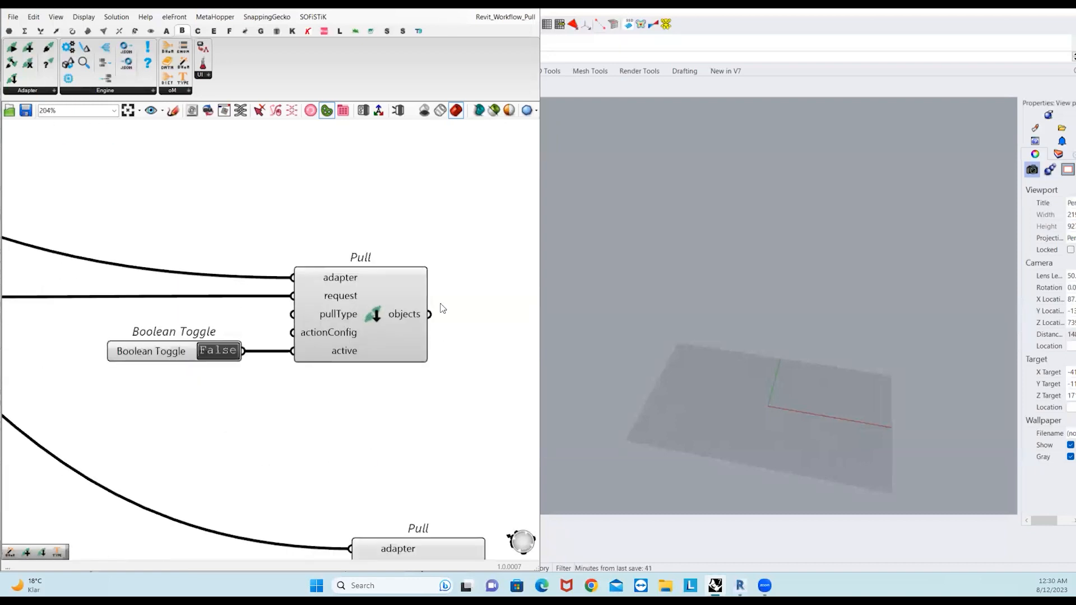
{"action": "scroll", "coordinate": [332, 354], "scroll_direction": "down", "scroll_amount": 4}
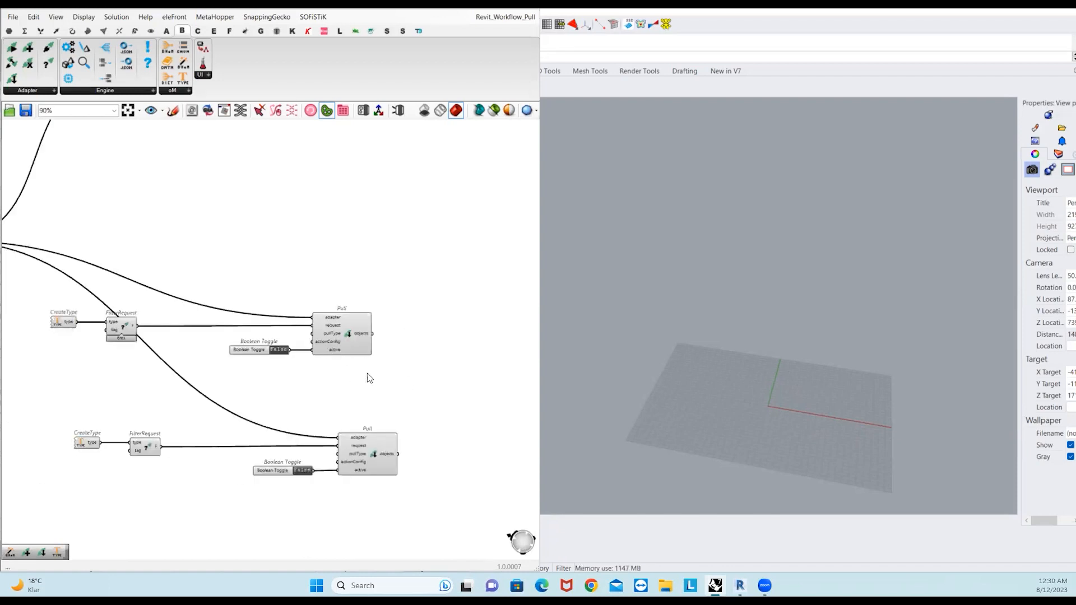
{"action": "right_click_drag", "start_coordinate": [202, 368], "coordinate": [277, 356]}
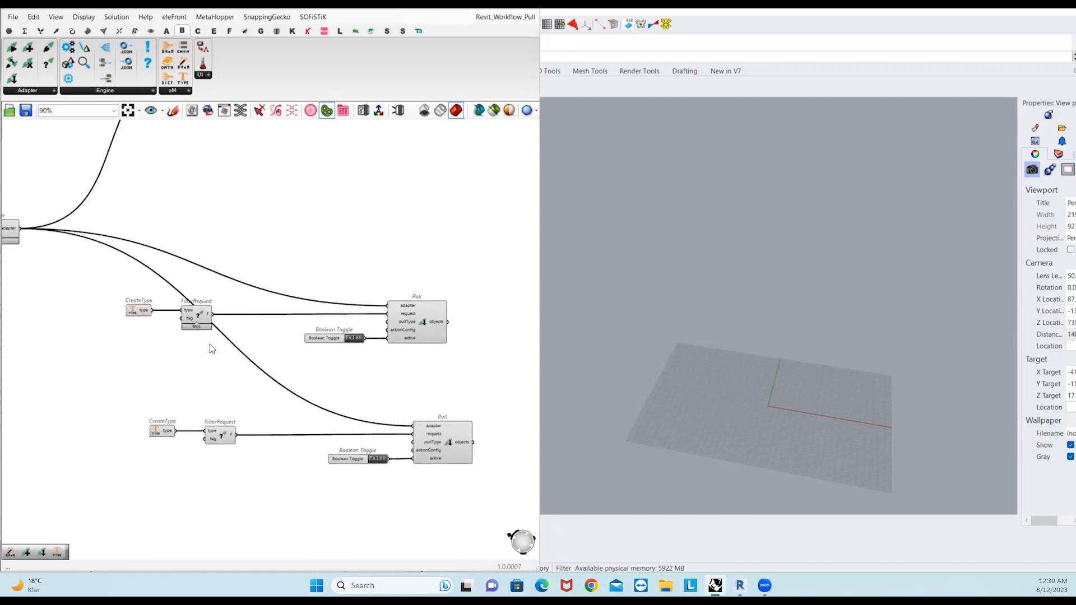
{"action": "scroll", "coordinate": [212, 344], "scroll_direction": "up", "scroll_amount": 3}
{"action": "scroll", "coordinate": [157, 299], "scroll_direction": "up", "scroll_amount": 2}
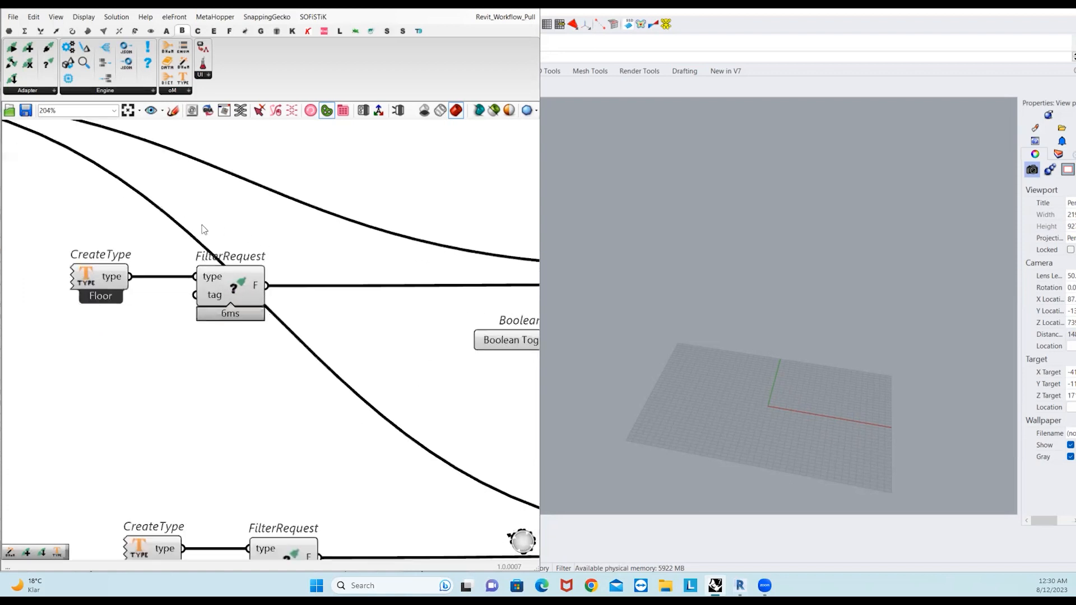
- Place a CreateRequest component above the floor FilterRequest and browse its Revit and Data request types, including FilterRequest(Type type, String tag)
{"action": "left_click", "coordinate": [17, 92]}
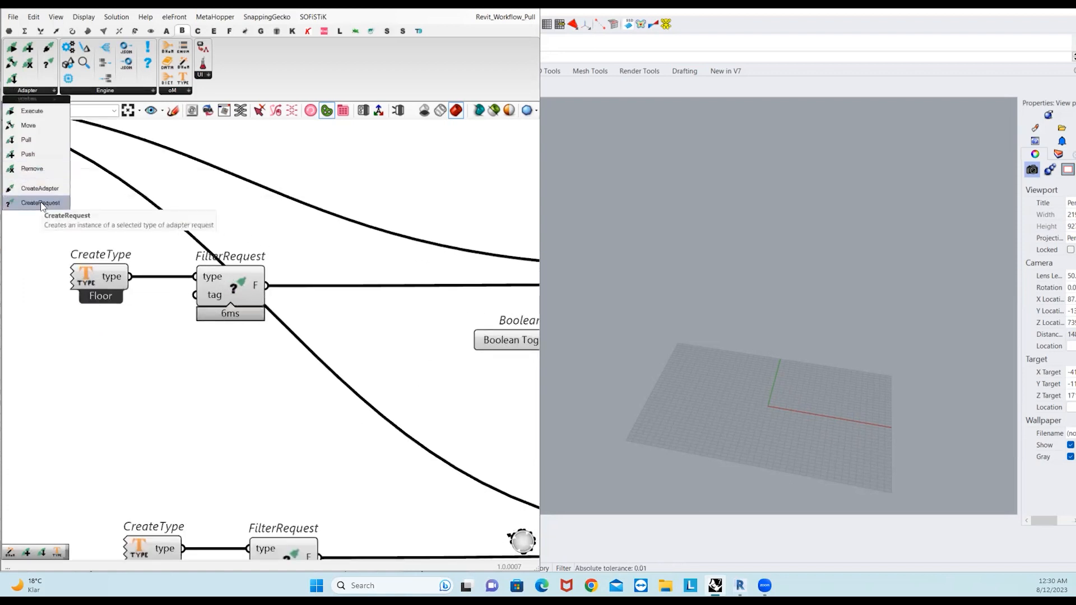
{"action": "left_click_drag", "start_coordinate": [41, 203], "coordinate": [145, 162]}
{"action": "right_click", "coordinate": [143, 163]}
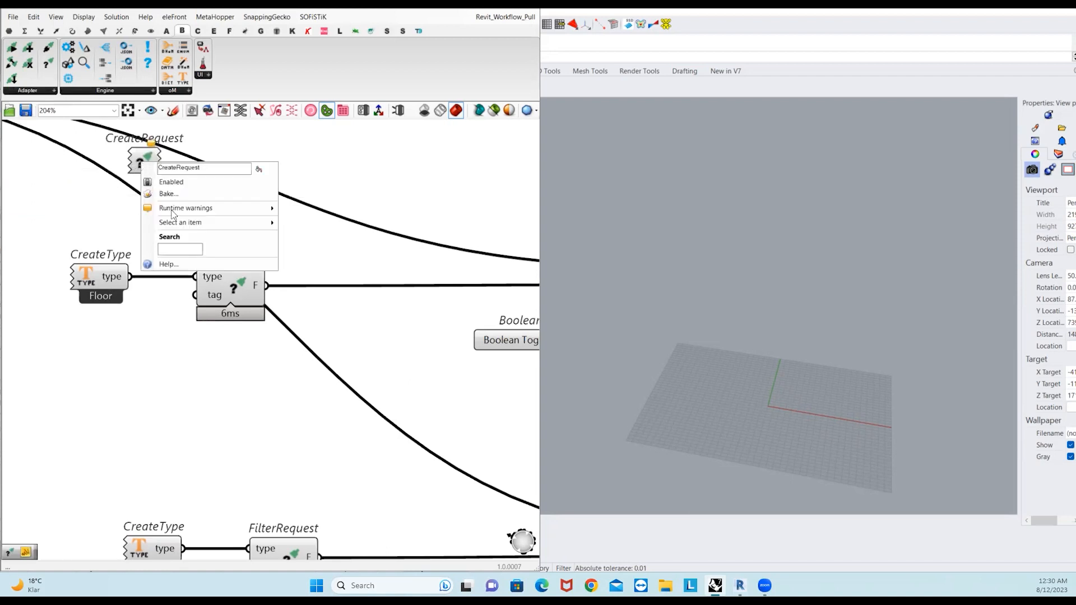
{"action": "mouse_move", "coordinate": [194, 223]}
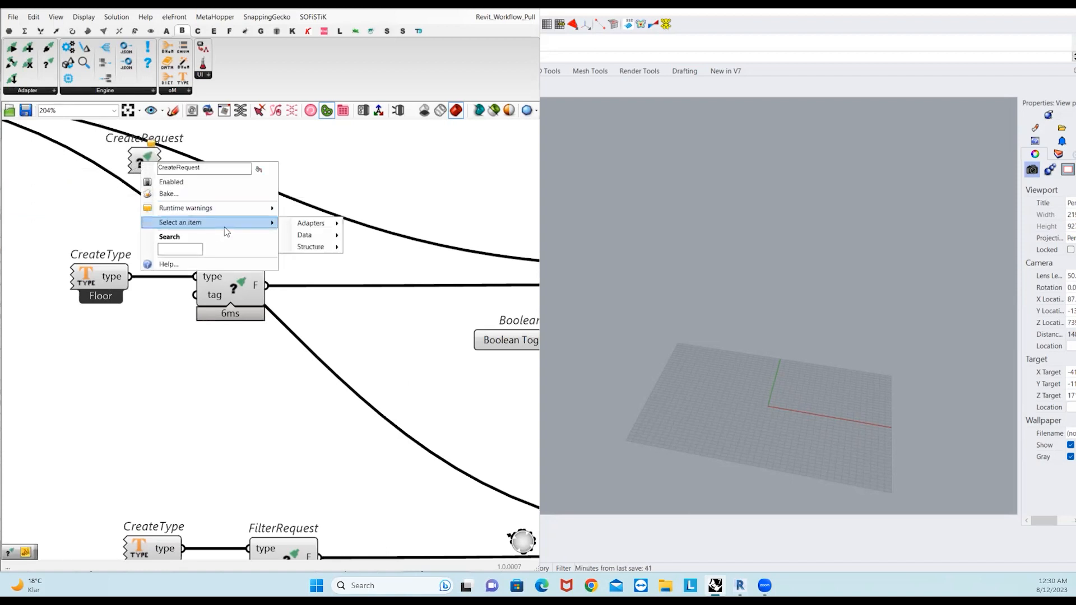
{"action": "mouse_move", "coordinate": [306, 229]}
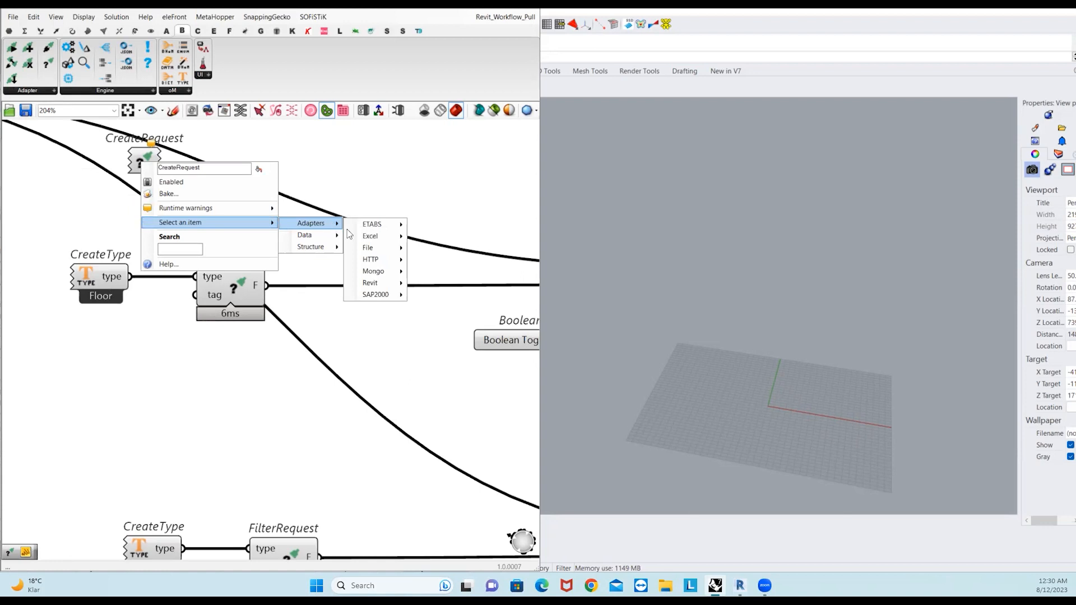
{"action": "mouse_move", "coordinate": [374, 283]}
{"action": "mouse_move", "coordinate": [448, 284]}
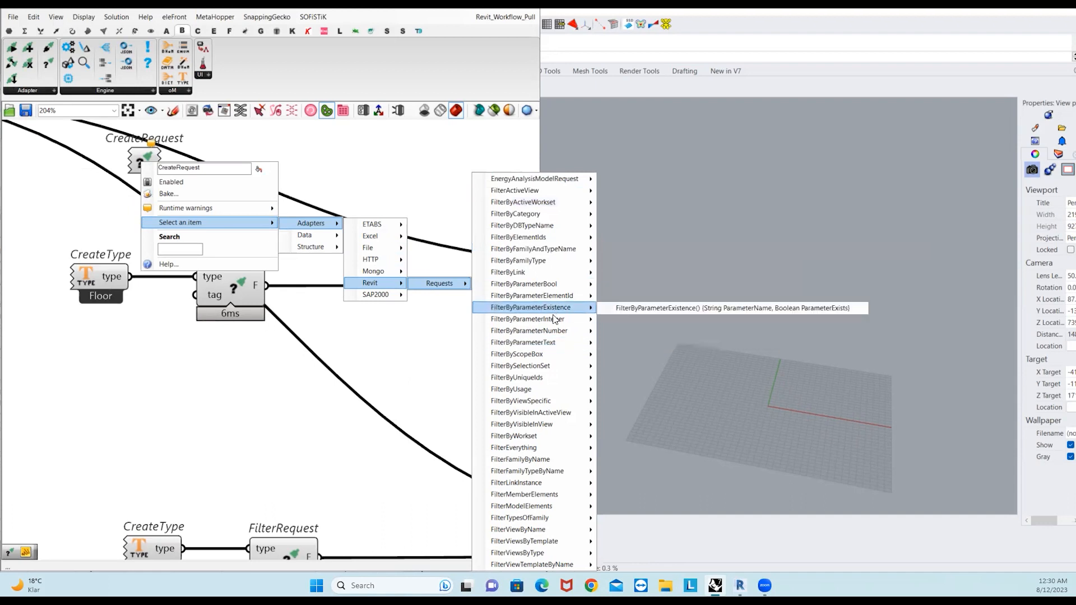
{"action": "mouse_move", "coordinate": [376, 238]}
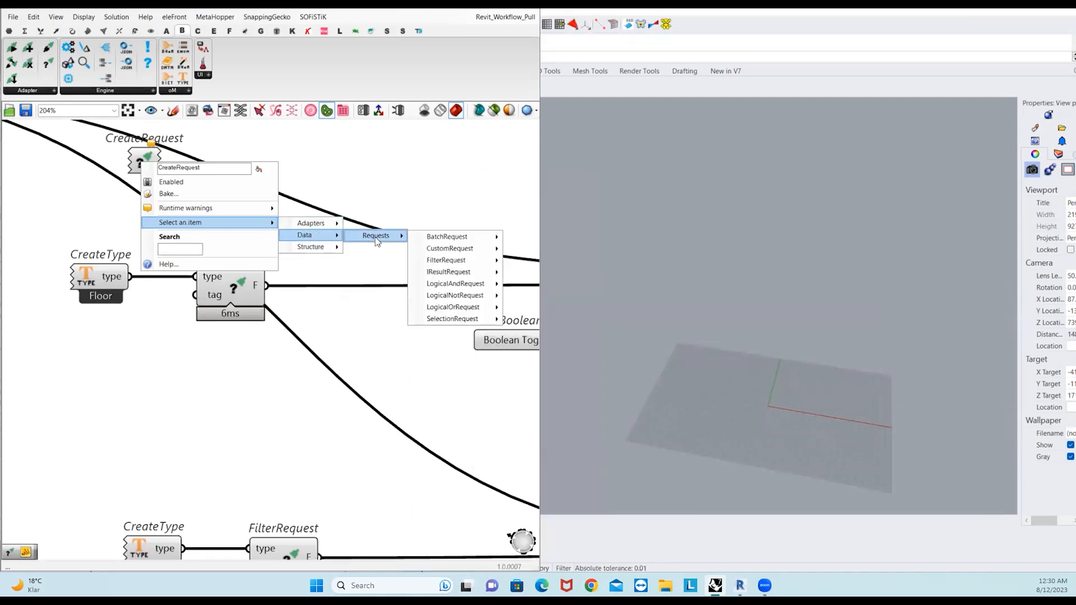
{"action": "mouse_move", "coordinate": [466, 262]}
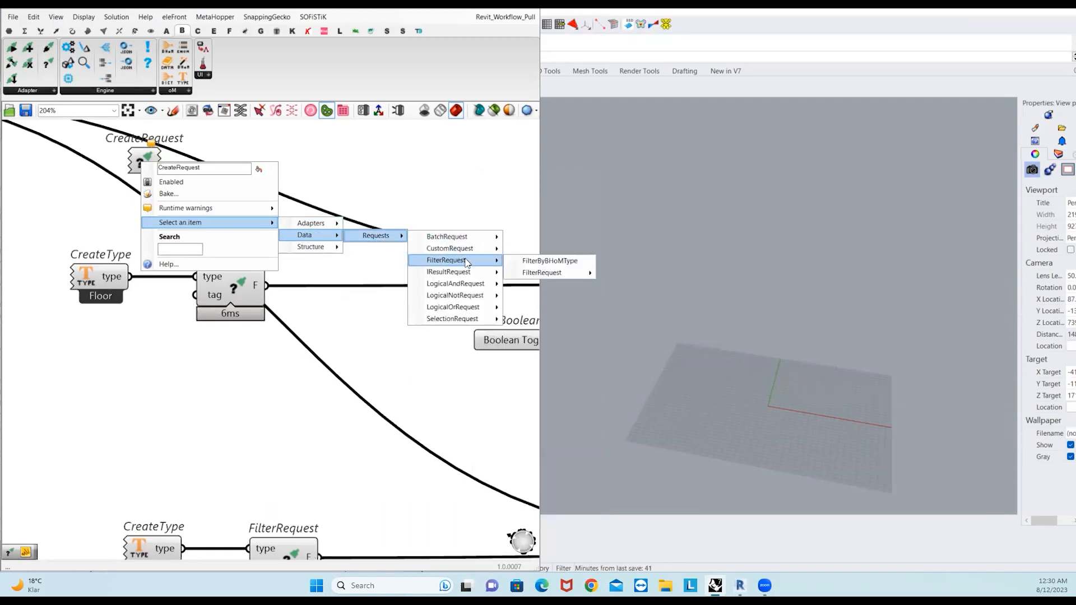
{"action": "mouse_move", "coordinate": [535, 273]}
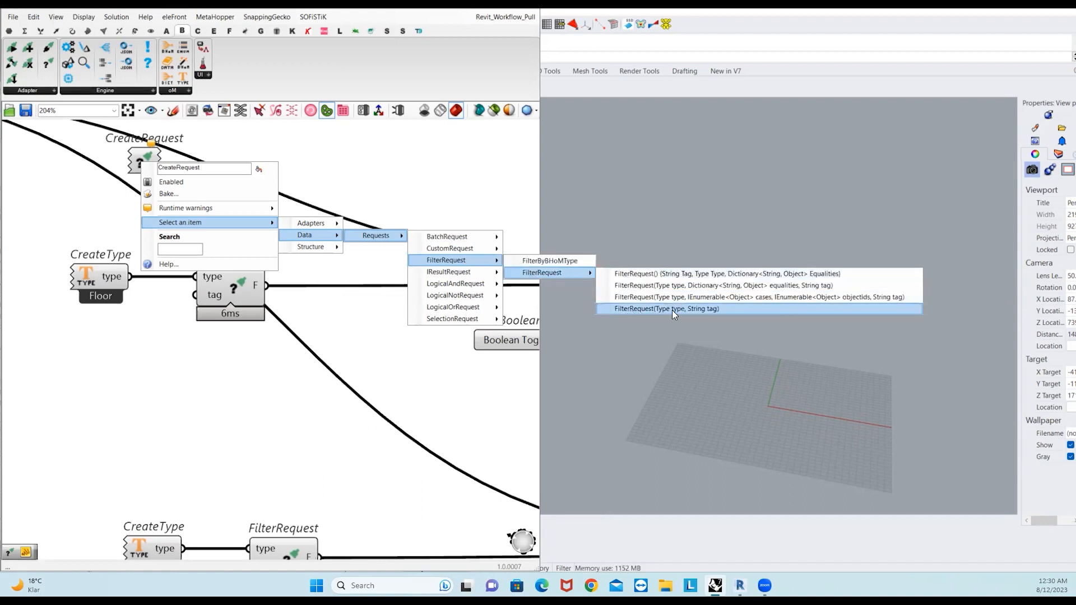
{"action": "left_click", "coordinate": [300, 336]}
- Place a trial CreateType component in the empty canvas above the floor CreateType
{"action": "right_click_drag", "start_coordinate": [190, 299], "coordinate": [323, 277]}
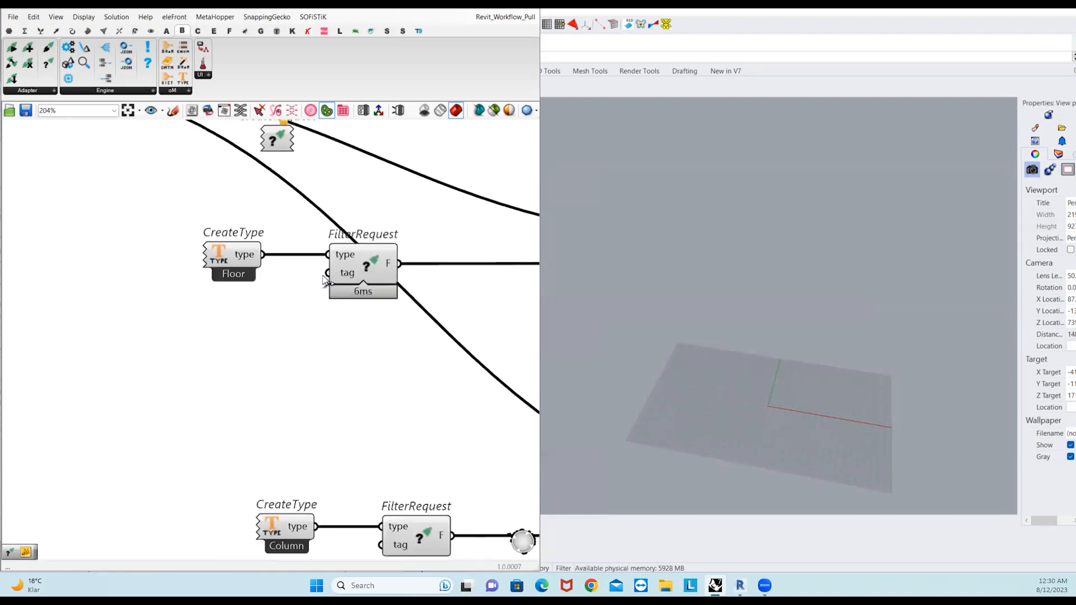
{"action": "left_click", "coordinate": [167, 92]}
{"action": "left_click_drag", "start_coordinate": [192, 183], "coordinate": [113, 150]}
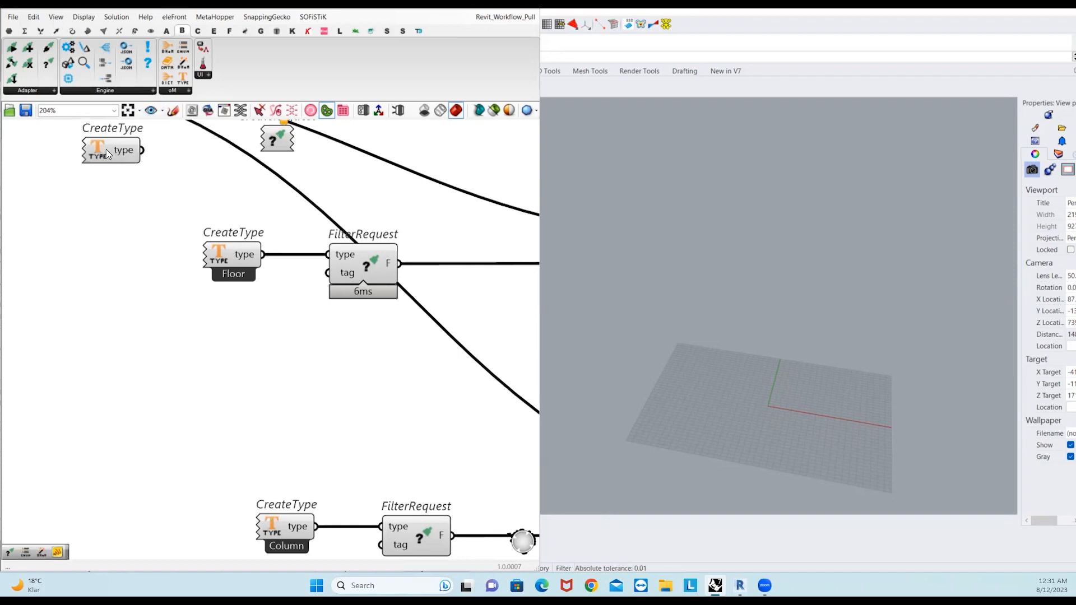
- Set the trial CreateType to Floor from the BH oM Physical Elements types, and delete the component
{"action": "right_click", "coordinate": [101, 152]}
{"action": "mouse_move", "coordinate": [222, 209]}
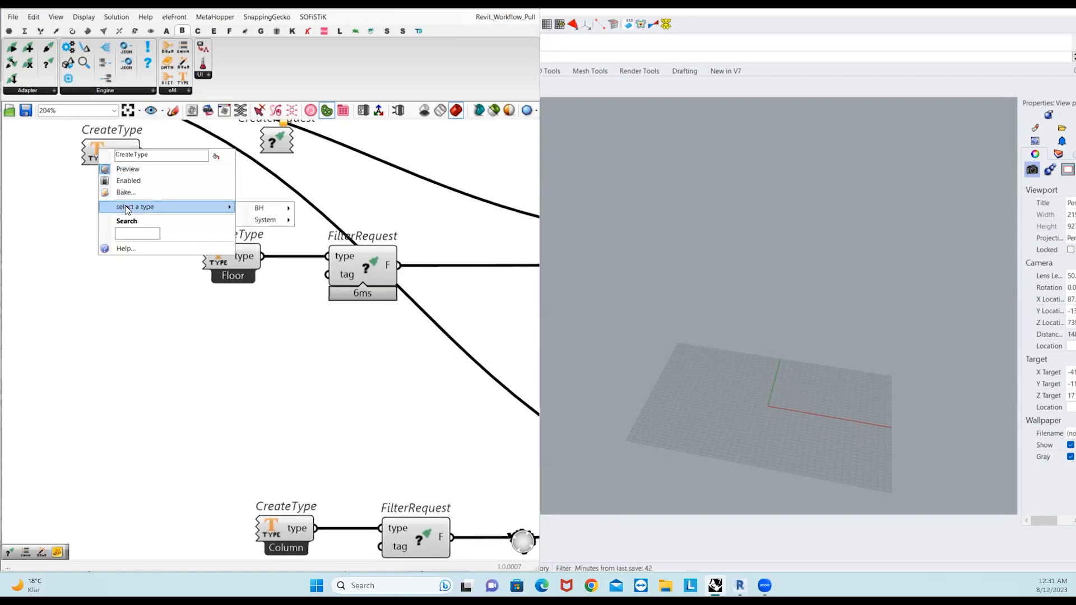
{"action": "left_click", "coordinate": [260, 207]}
{"action": "right_click", "coordinate": [109, 149]}
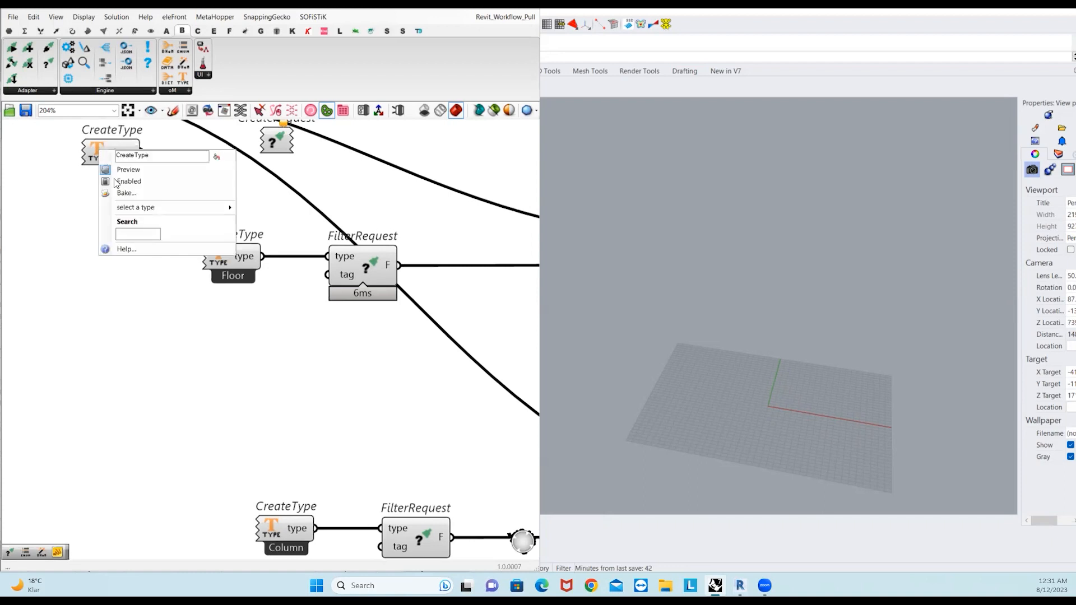
{"action": "mouse_move", "coordinate": [142, 207]}
{"action": "mouse_move", "coordinate": [263, 208]}
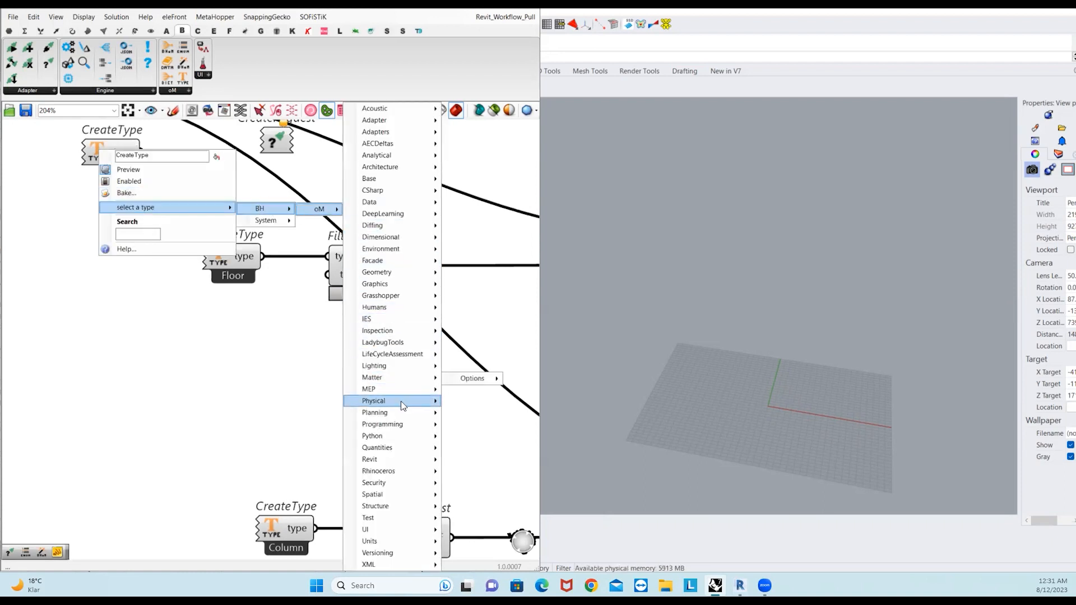
{"action": "mouse_move", "coordinate": [403, 404]}
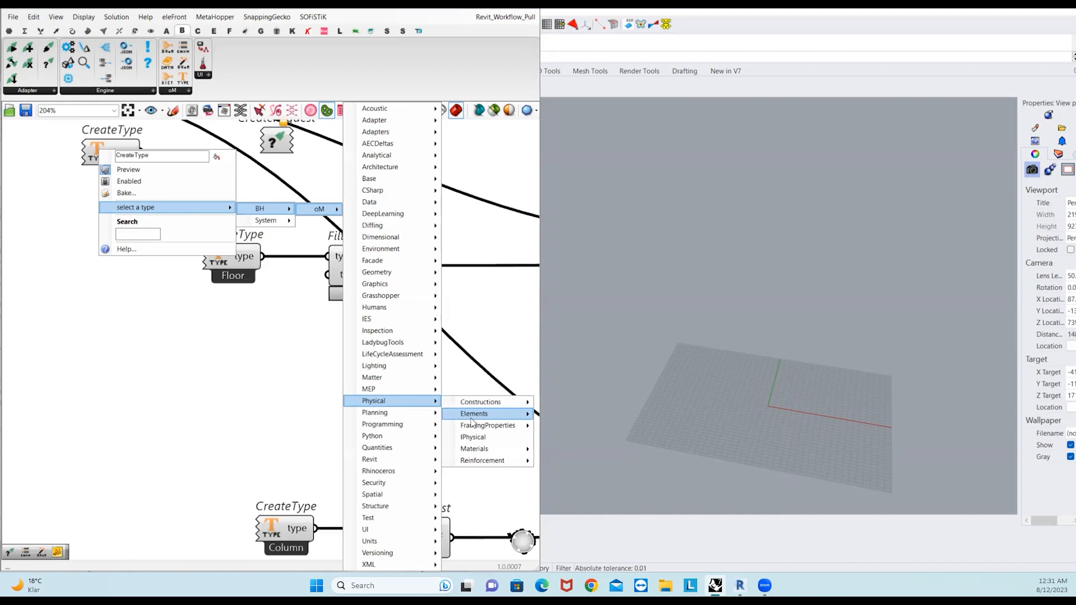
{"action": "mouse_move", "coordinate": [475, 416]}
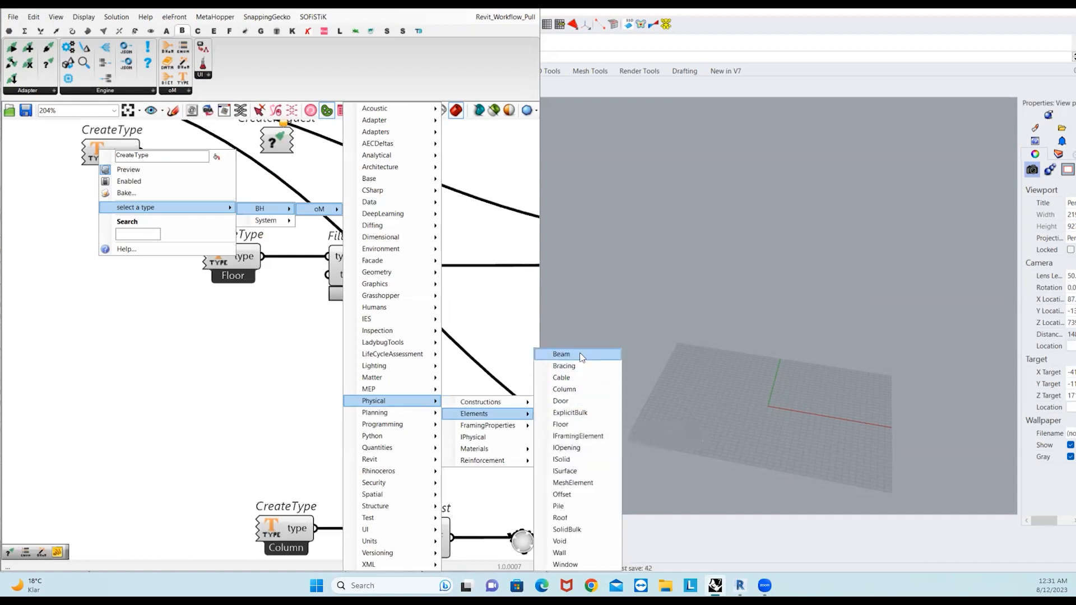
{"action": "left_click", "coordinate": [579, 427]}
{"action": "right_click_drag", "start_coordinate": [121, 193], "coordinate": [173, 239]}
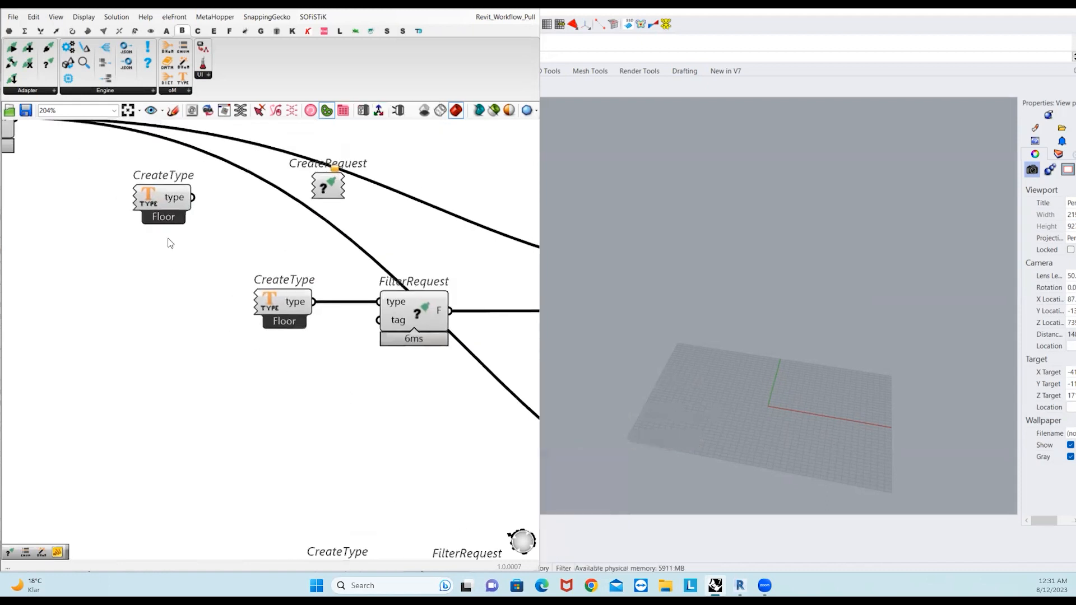
{"action": "left_click", "coordinate": [159, 207]}
{"action": "left_click", "coordinate": [260, 341]}
- Set the floor Pull's Boolean Toggle to True and inspect the pulled floors in the Rhino viewport
{"action": "scroll", "coordinate": [260, 341], "scroll_direction": "down", "scroll_amount": 5}
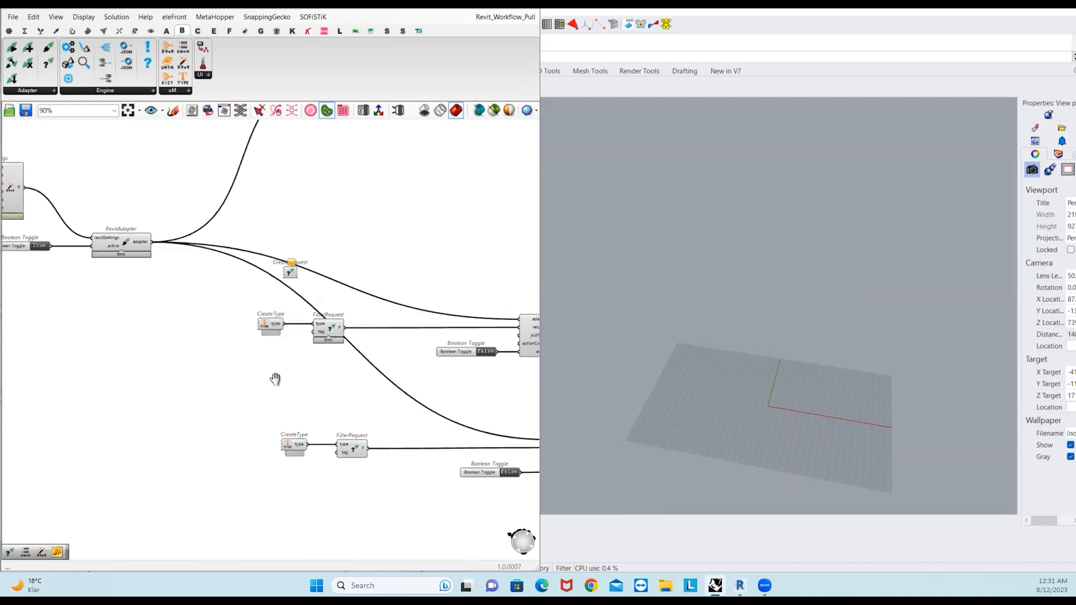
{"action": "scroll", "coordinate": [364, 329], "scroll_direction": "up", "scroll_amount": 4}
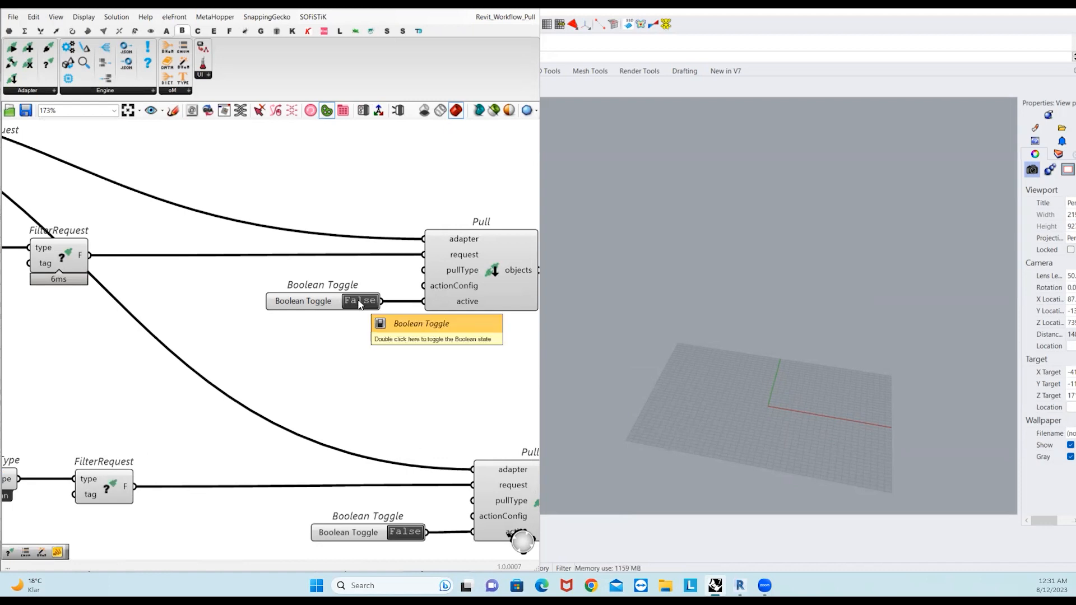
{"action": "left_click", "coordinate": [359, 302]}
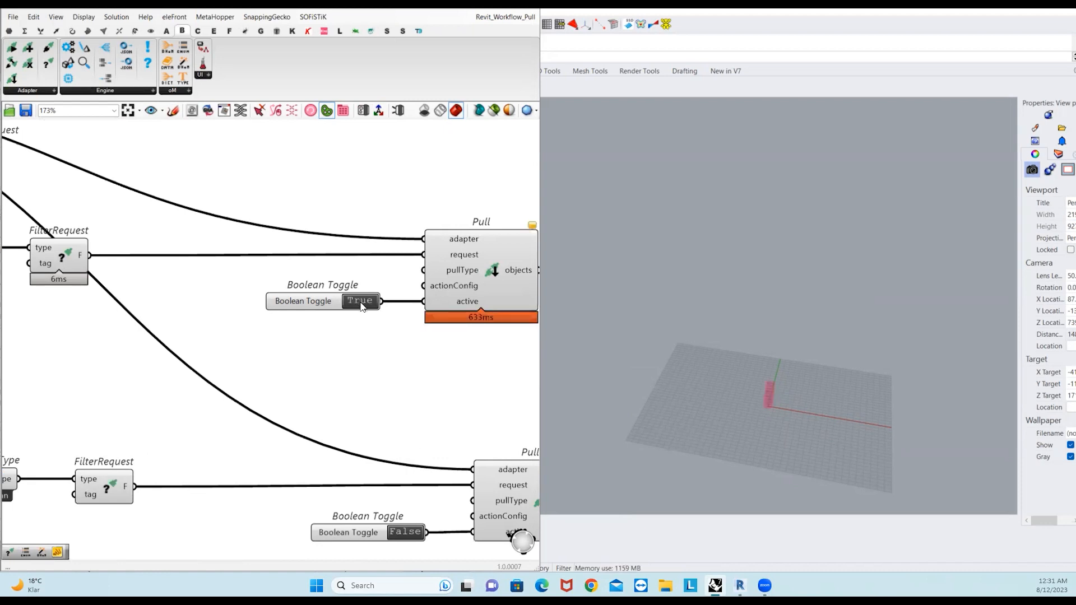
{"action": "scroll", "coordinate": [796, 420], "scroll_direction": "up", "scroll_amount": 2}
{"action": "right_click_drag", "start_coordinate": [794, 420], "coordinate": [756, 271]}
{"action": "right_click_drag", "start_coordinate": [708, 392], "coordinate": [695, 417]}
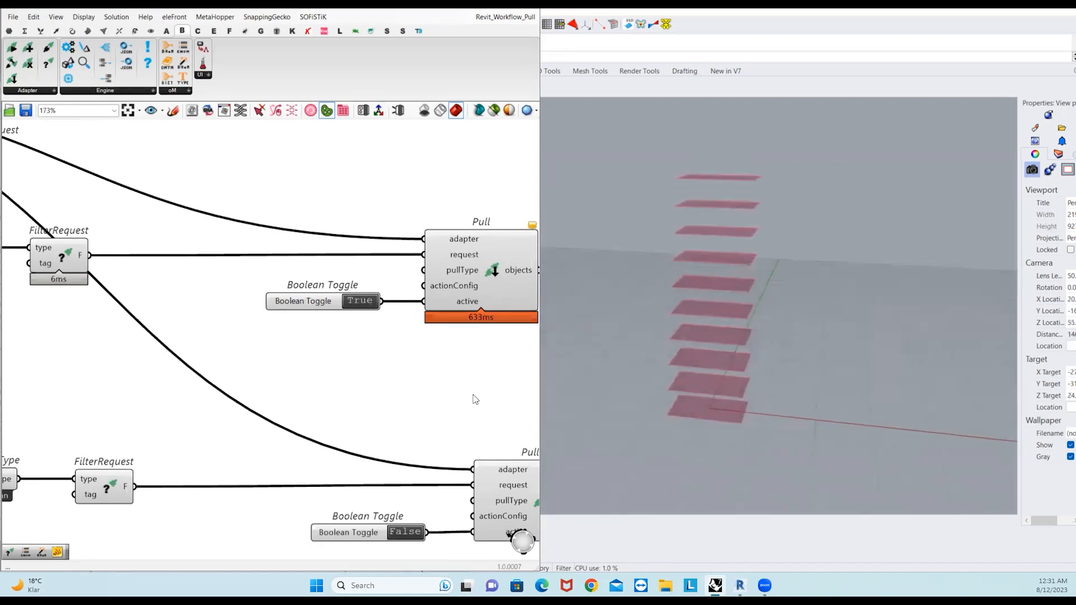
- Place a trial CreateType component in the empty canvas above the column CreateType
{"action": "scroll", "coordinate": [395, 397], "scroll_direction": "down", "scroll_amount": 6}
{"action": "right_click_drag", "start_coordinate": [399, 410], "coordinate": [376, 362]}
{"action": "scroll", "coordinate": [389, 404], "scroll_direction": "up", "scroll_amount": 4}
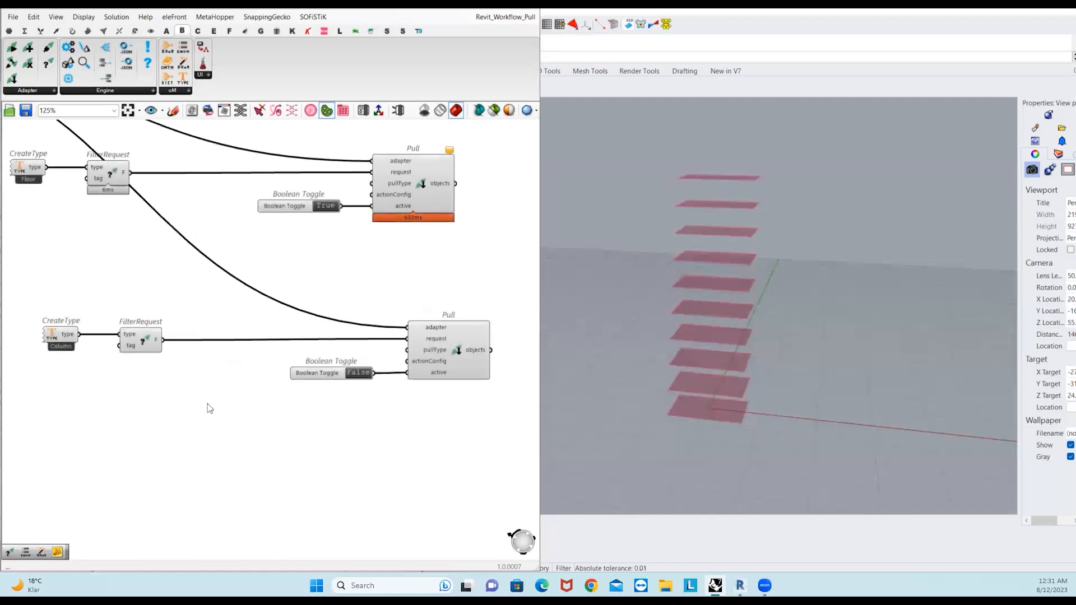
{"action": "right_click_drag", "start_coordinate": [69, 351], "coordinate": [161, 329]}
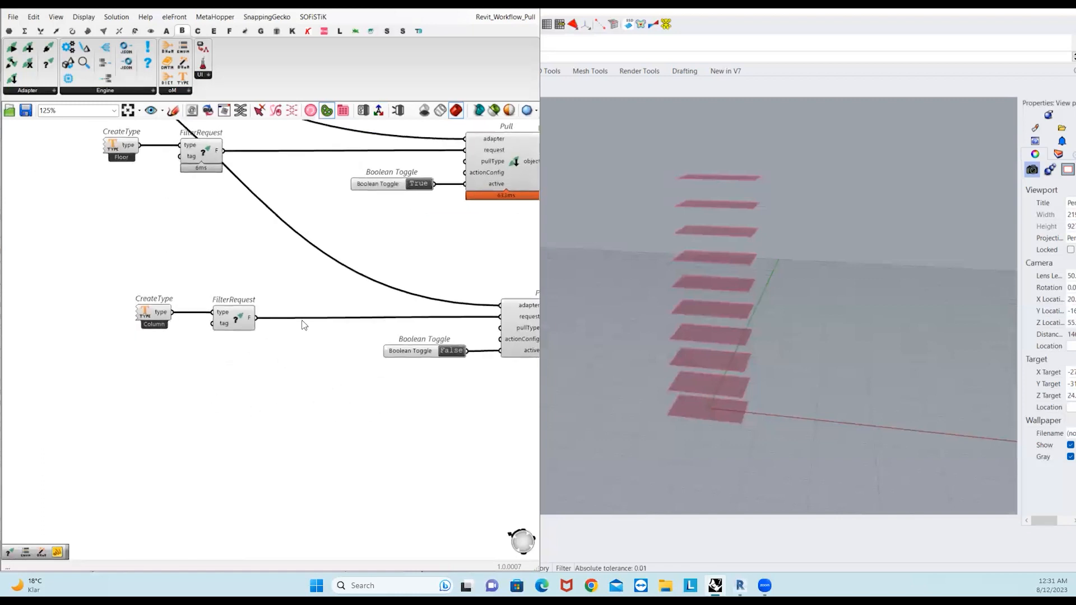
{"action": "scroll", "coordinate": [188, 335], "scroll_direction": "up", "scroll_amount": 3}
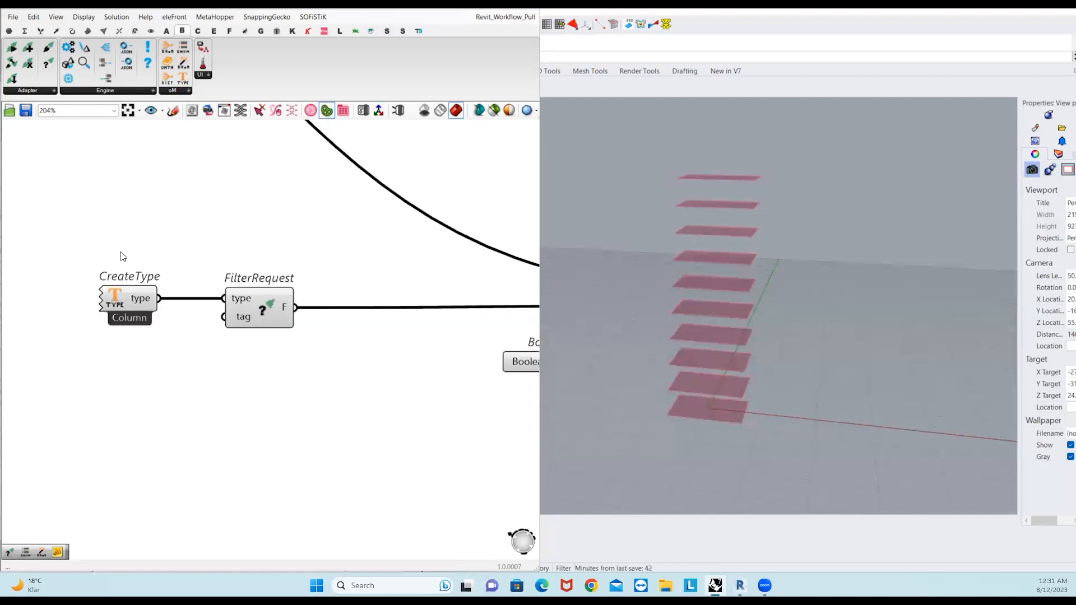
{"action": "right_click_drag", "start_coordinate": [165, 363], "coordinate": [206, 348]}
{"action": "left_click", "coordinate": [172, 90]}
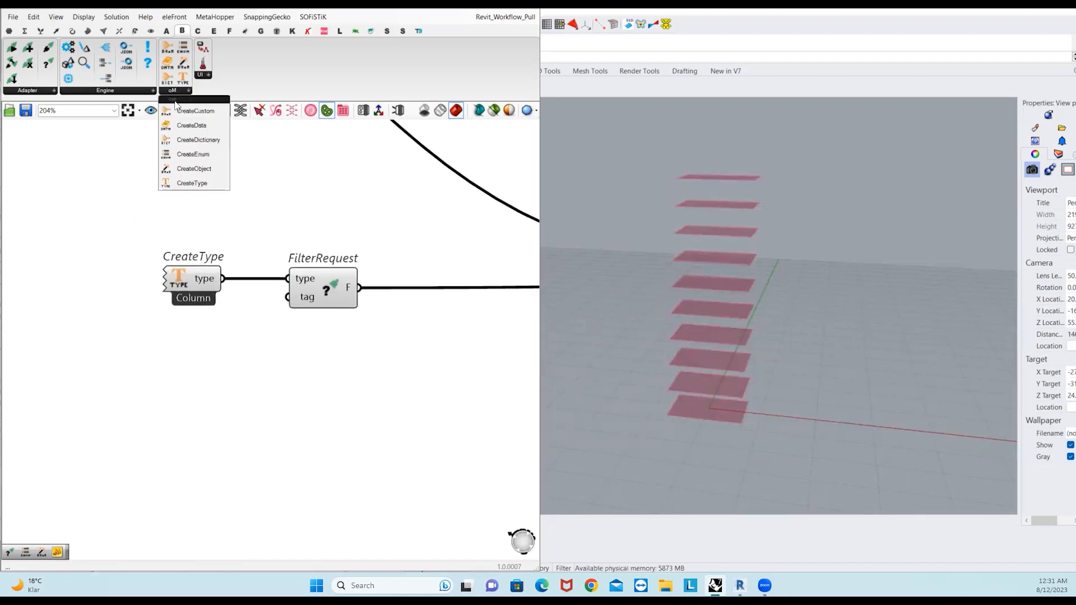
{"action": "left_click_drag", "start_coordinate": [187, 183], "coordinate": [99, 158]}
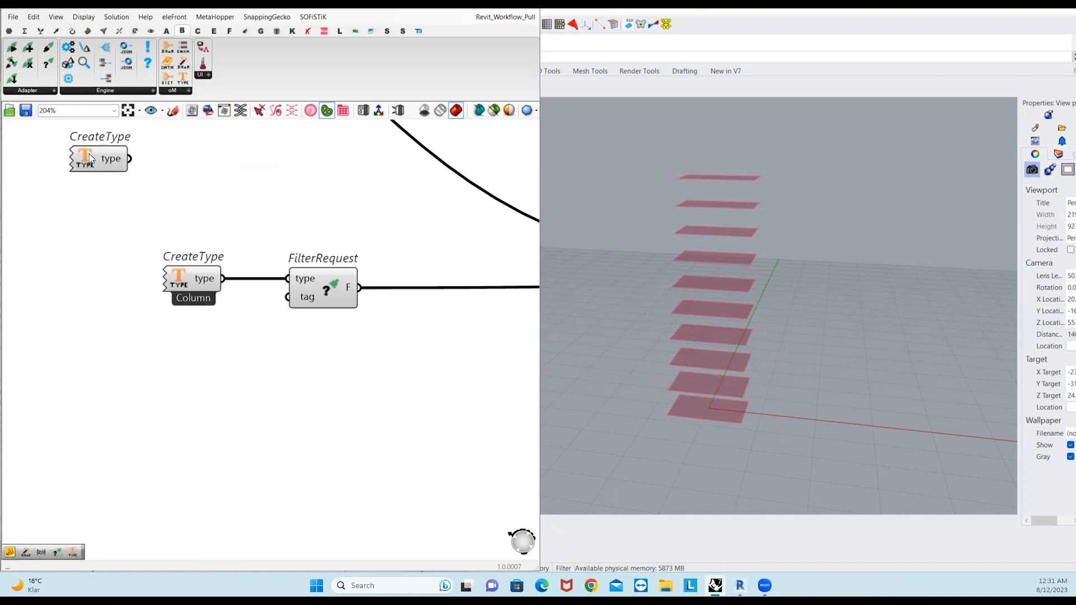
- Browse the trial CreateType's BH oM Physical Elements types, including IFramingElement, and leave the list without choosing one
{"action": "right_click", "coordinate": [89, 158]}
{"action": "mouse_move", "coordinate": [132, 212]}
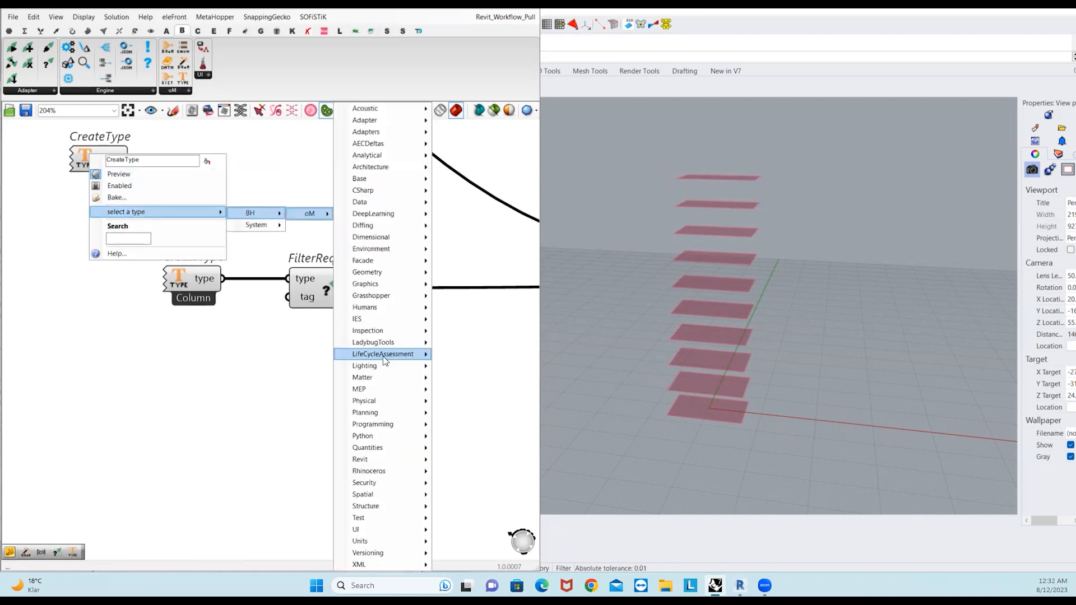
{"action": "mouse_move", "coordinate": [399, 448]}
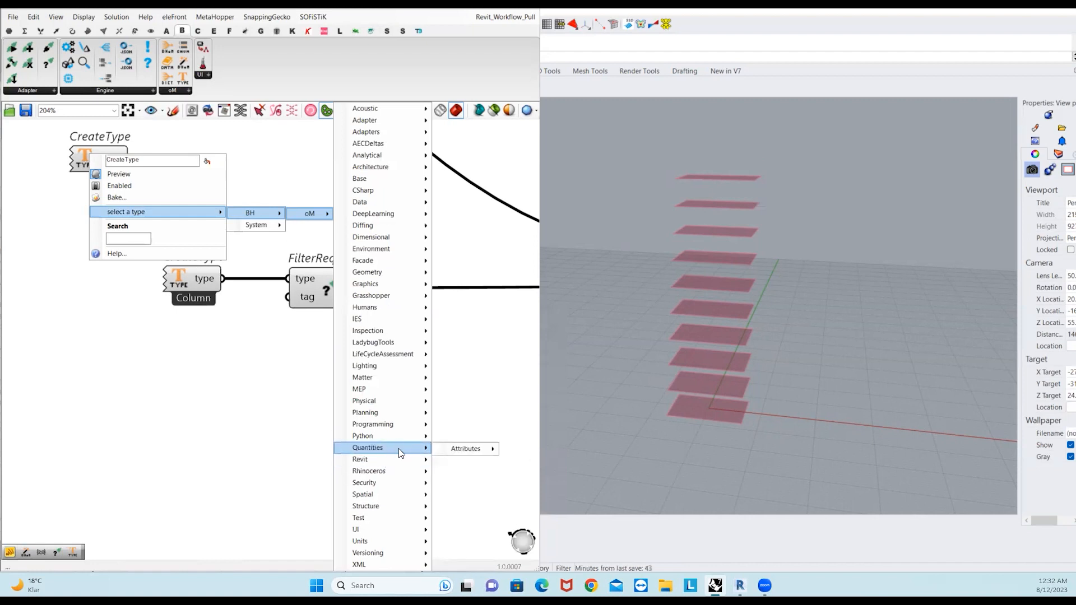
{"action": "mouse_move", "coordinate": [395, 400]}
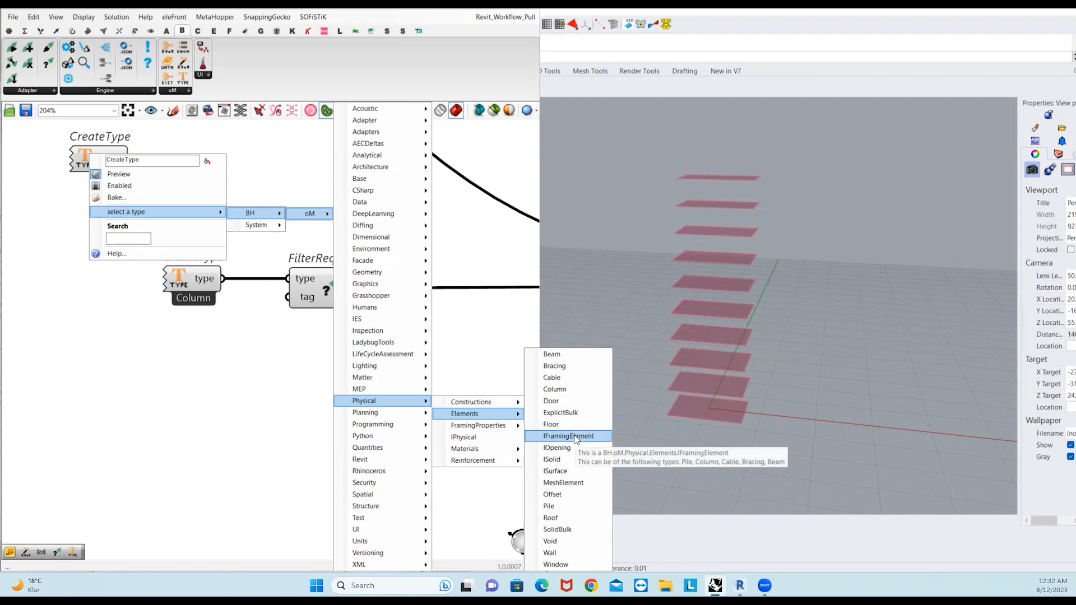
{"action": "left_click", "coordinate": [233, 415]}
- Set the column Pull's Boolean Toggle to True and view the pulled columns in the Rhino viewport
{"action": "scroll", "coordinate": [238, 413], "scroll_direction": "down", "scroll_amount": 4}
{"action": "right_click_drag", "start_coordinate": [318, 417], "coordinate": [248, 418]}
{"action": "scroll", "coordinate": [353, 398], "scroll_direction": "up", "scroll_amount": 2}
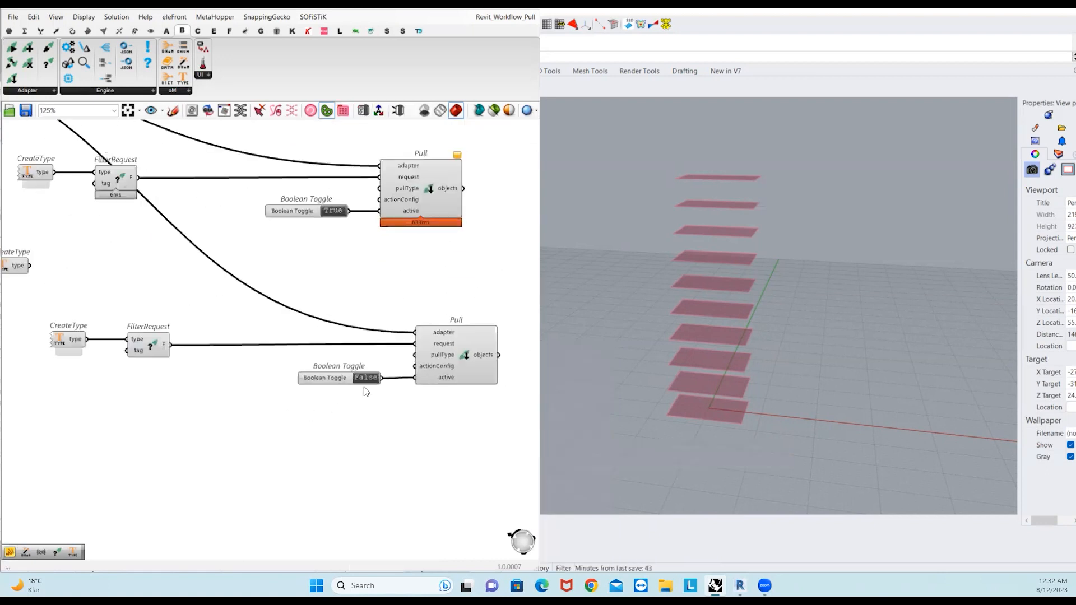
{"action": "scroll", "coordinate": [366, 393], "scroll_direction": "up", "scroll_amount": 1}
{"action": "left_click", "coordinate": [367, 375]}
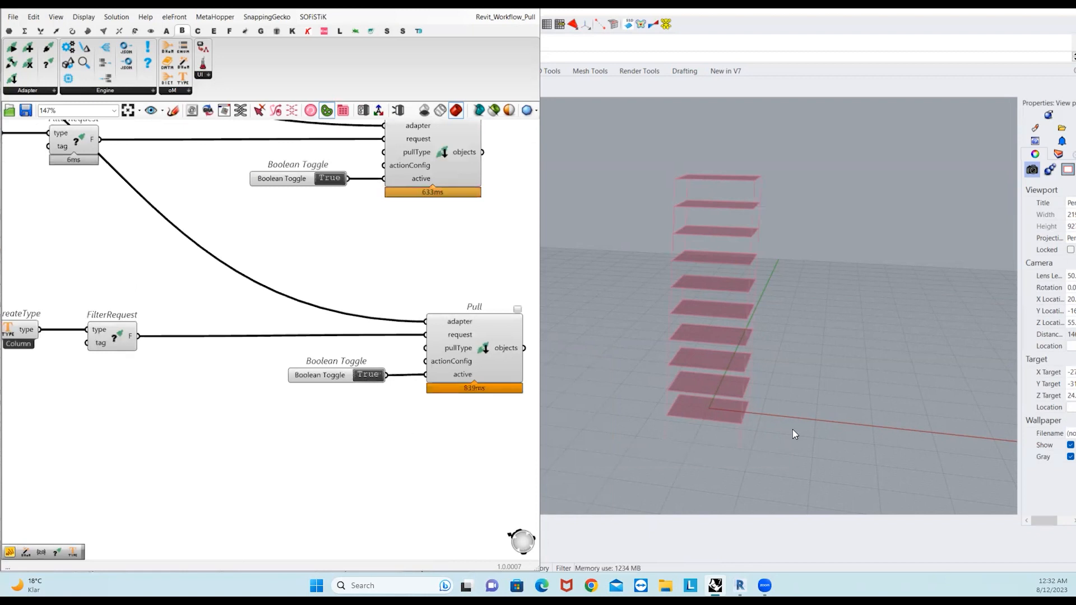
{"action": "right_click_drag", "start_coordinate": [791, 409], "coordinate": [773, 411]}
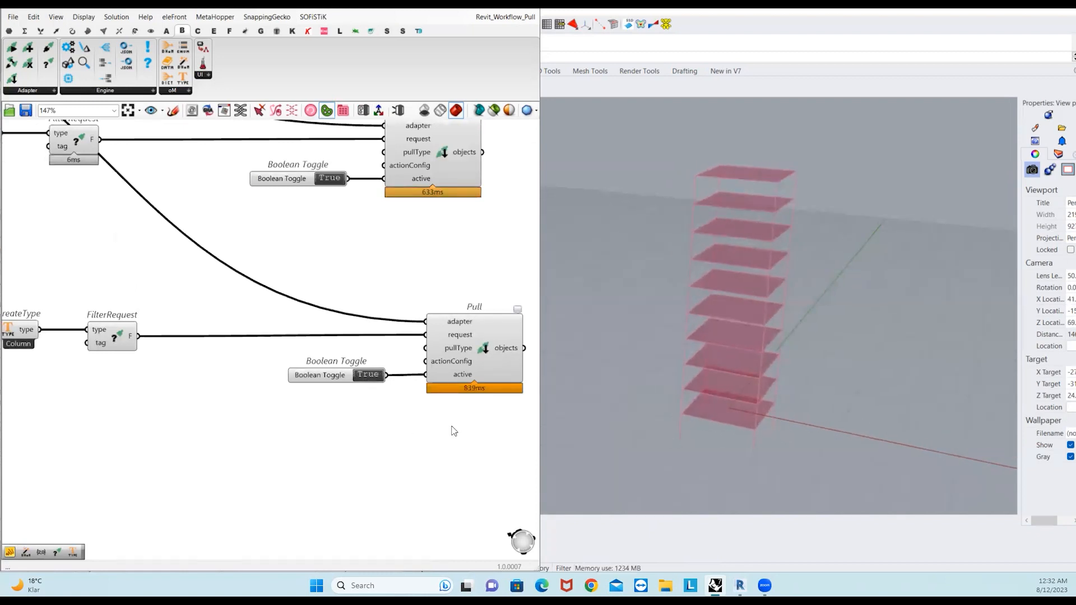
- Select the column Pull and the floor Pull in turn to examine which geometry each one supplies in the Rhino viewport
{"action": "right_click_drag", "start_coordinate": [453, 431], "coordinate": [354, 456]}
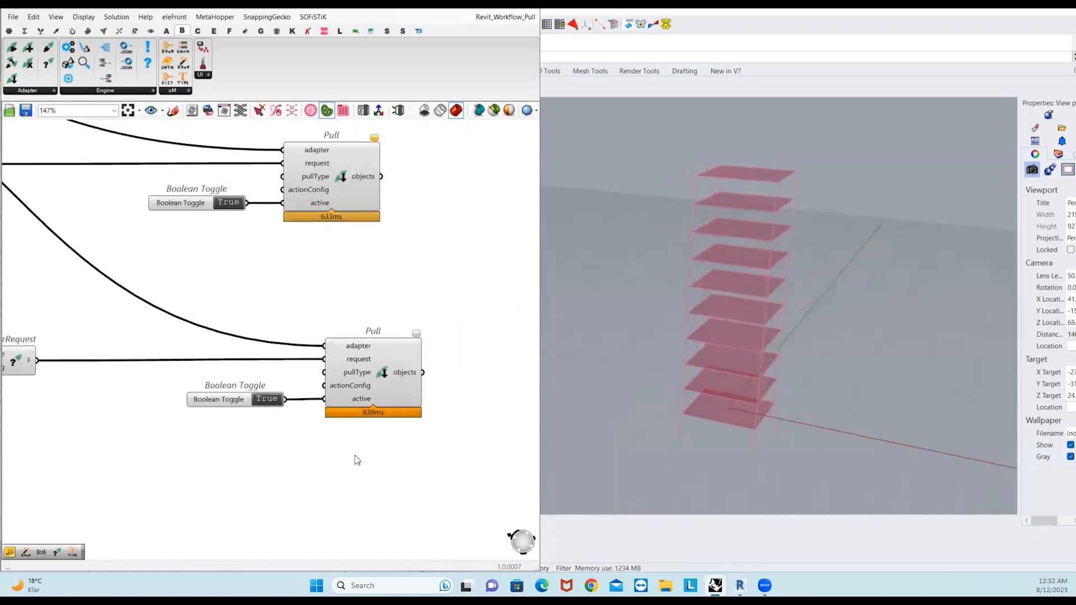
{"action": "left_click", "coordinate": [376, 397]}
{"action": "scroll", "coordinate": [772, 404], "scroll_direction": "up", "scroll_amount": 5}
{"action": "left_click", "coordinate": [318, 169]}
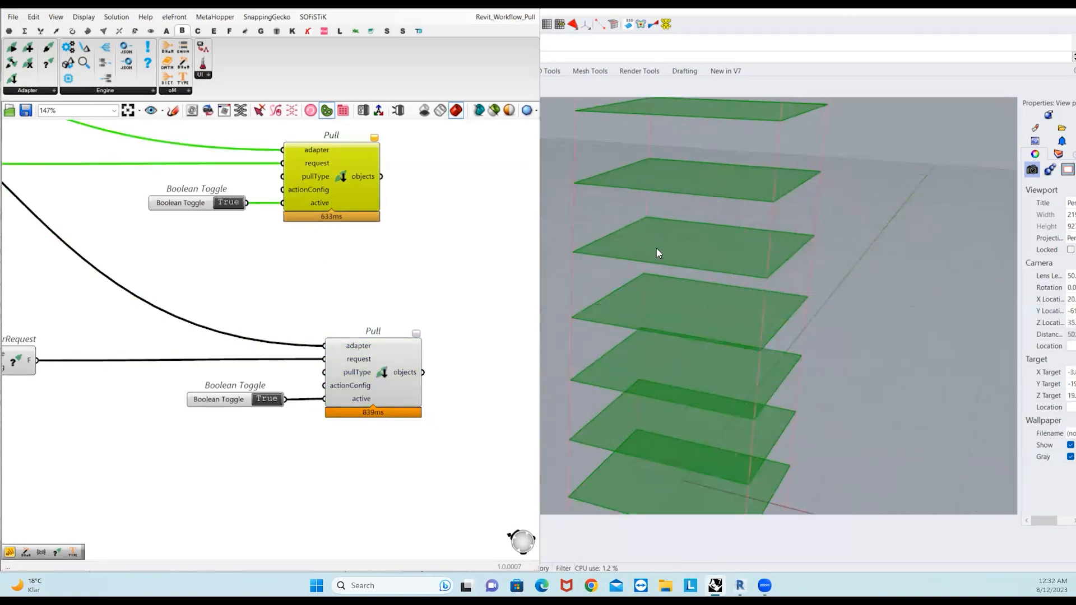
{"action": "scroll", "coordinate": [701, 217], "scroll_direction": "down", "scroll_amount": 3}
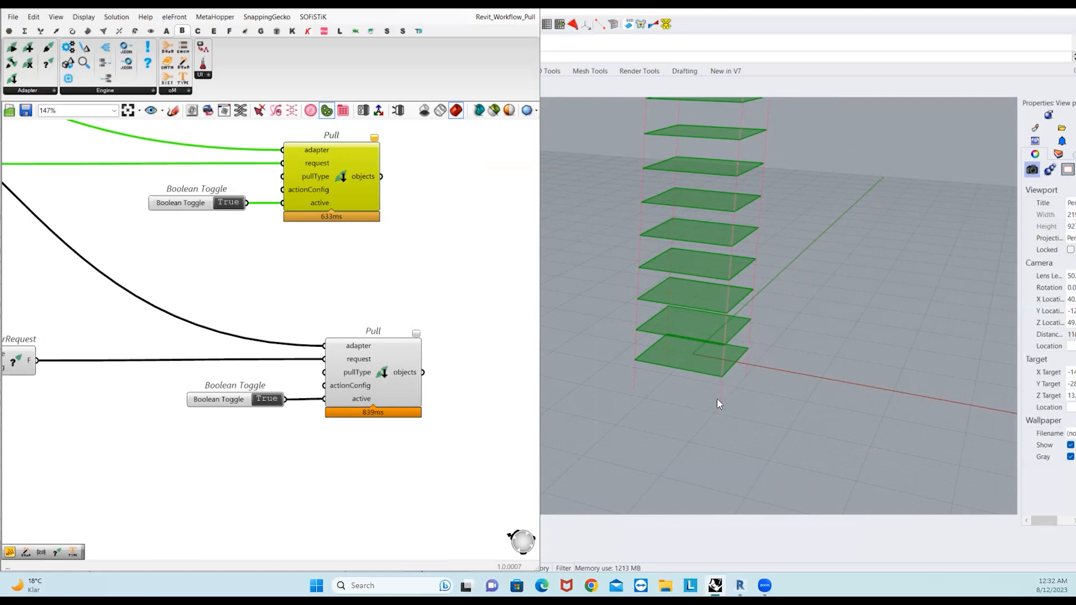
{"action": "scroll", "coordinate": [717, 398], "scroll_direction": "up", "scroll_amount": 4}
{"action": "scroll", "coordinate": [721, 388], "scroll_direction": "down", "scroll_amount": 6}
{"action": "mouse_move", "coordinate": [344, 454]}
{"action": "right_mouse_down"}
{"action": "mouse_move", "coordinate": [345, 427]}
{"action": "mouse_move", "coordinate": [340, 439]}
{"action": "right_mouse_up"}
{"action": "left_click", "coordinate": [338, 439]}
{"action": "scroll", "coordinate": [312, 412], "scroll_direction": "down", "scroll_amount": 3}
{"action": "scroll", "coordinate": [355, 413], "scroll_direction": "up", "scroll_amount": 6}
{"action": "scroll", "coordinate": [437, 379], "scroll_direction": "up", "scroll_amount": 1}
- Add a RevitPullConfig to the column Pull's actionConfig input and position it below the column FilterRequest
{"action": "right_click_drag", "start_coordinate": [488, 364], "coordinate": [299, 339]}
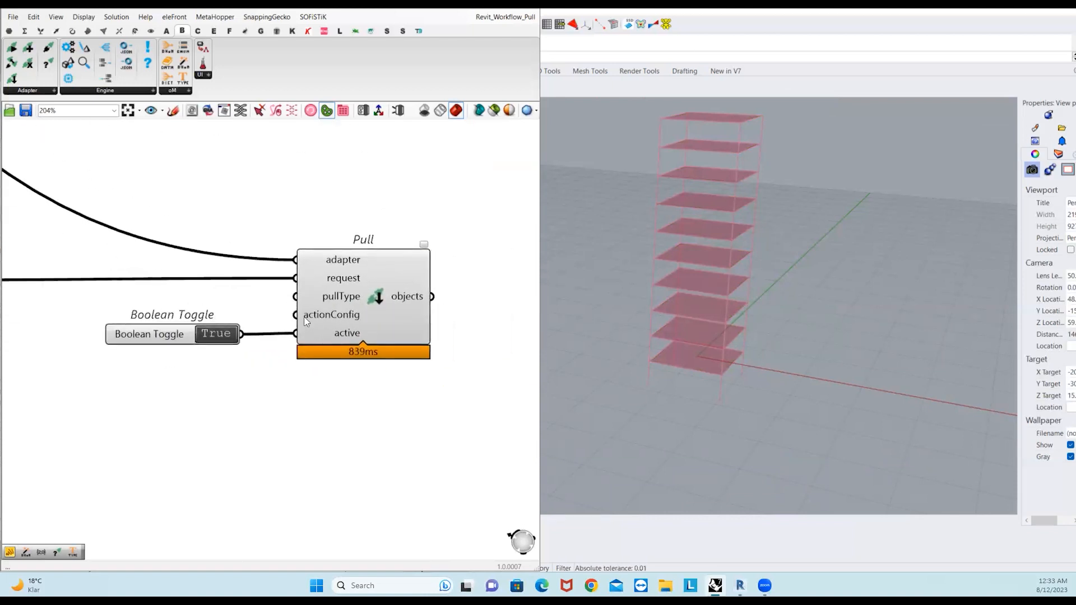
{"action": "left_click_drag", "start_coordinate": [253, 309], "coordinate": [256, 307]}
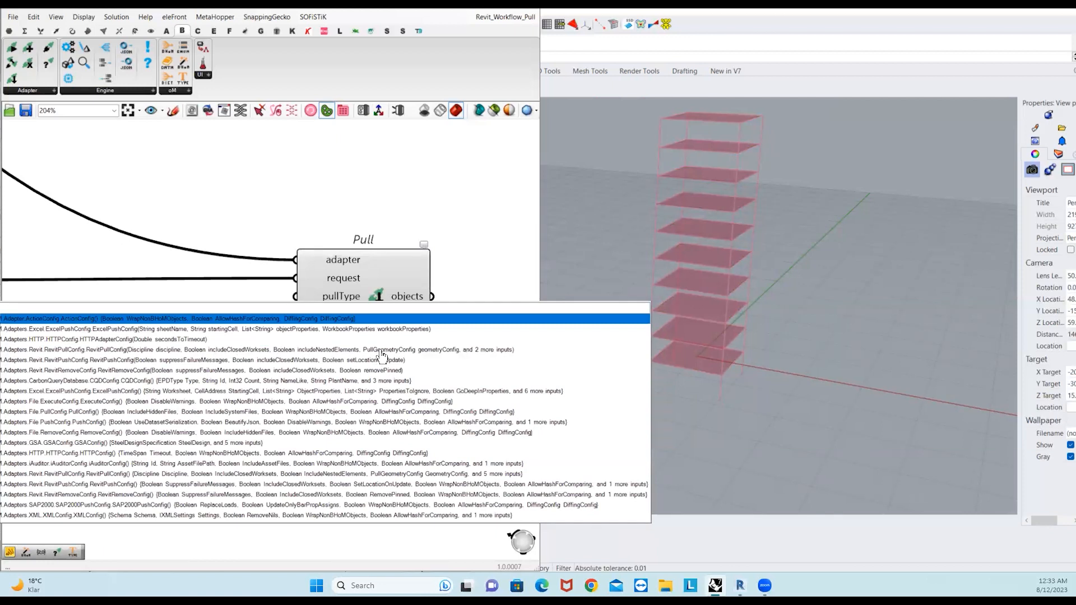
{"action": "left_click", "coordinate": [381, 352]}
{"action": "right_click_drag", "start_coordinate": [405, 198], "coordinate": [485, 191]}
{"action": "left_click_drag", "start_coordinate": [504, 348], "coordinate": [293, 407]}
{"action": "right_click_drag", "start_coordinate": [293, 407], "coordinate": [447, 369]}
{"action": "scroll", "coordinate": [447, 367], "scroll_direction": "down", "scroll_amount": 3}
{"action": "left_click_drag", "start_coordinate": [426, 370], "coordinate": [335, 380]}
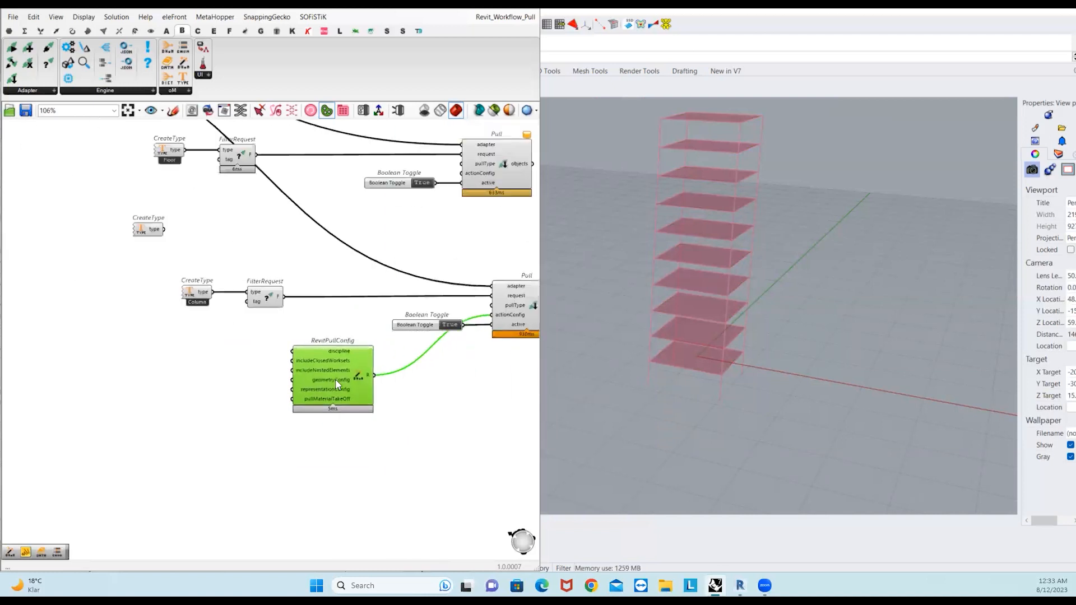
- Add a PullGeometryConfig to RevitPullConfig's geometryConfig input and align it beside that component
{"action": "scroll", "coordinate": [302, 388], "scroll_direction": "up", "scroll_amount": 3}
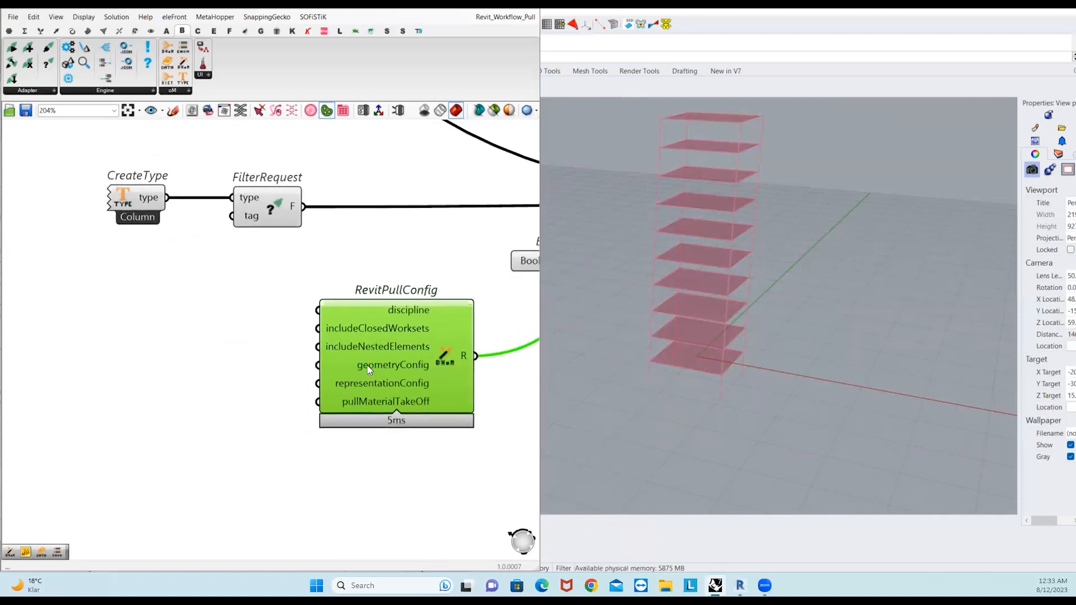
{"action": "left_click_drag", "start_coordinate": [318, 364], "coordinate": [284, 328]}
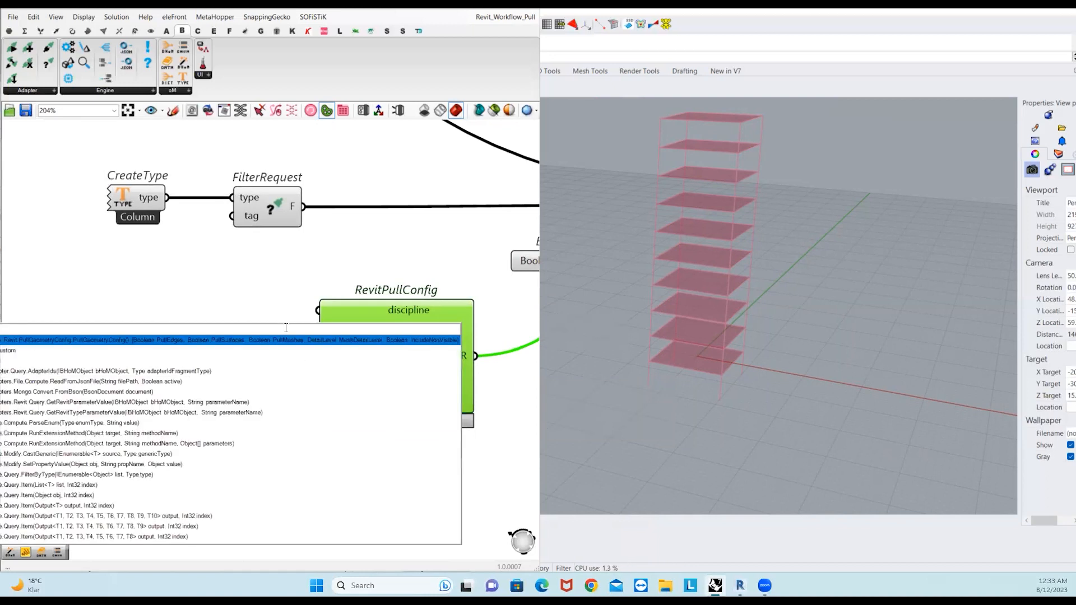
{"action": "key", "text": "Return"}
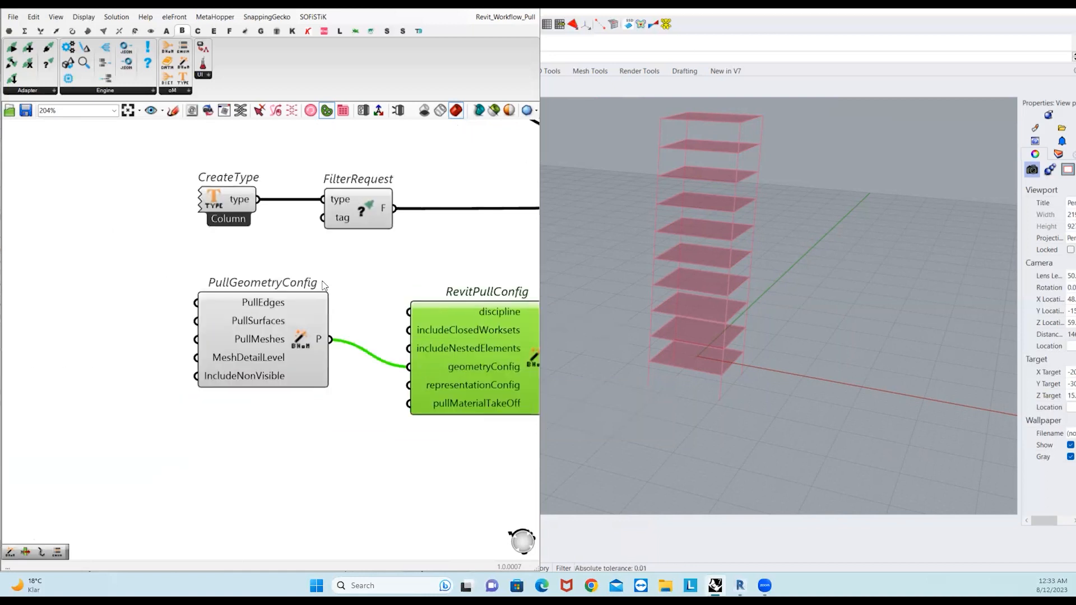
{"action": "left_click", "coordinate": [266, 318]}
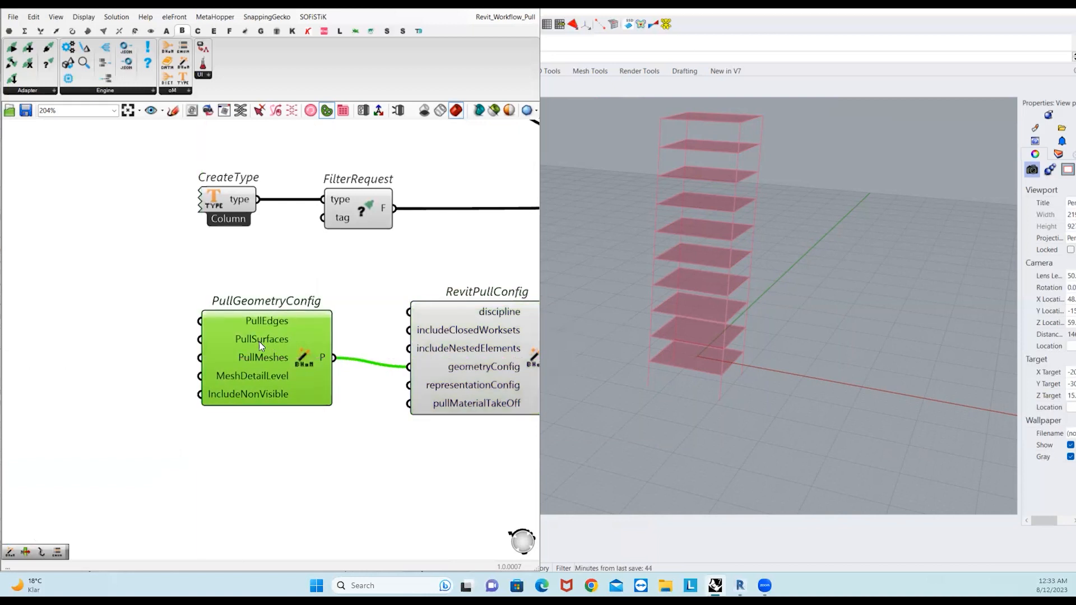
{"action": "right_click_drag", "start_coordinate": [268, 418], "coordinate": [263, 369]}
{"action": "mouse_move", "coordinate": [256, 328]}
{"action": "left_mouse_down"}
{"action": "mouse_move", "coordinate": [260, 345]}
{"action": "mouse_move", "coordinate": [255, 330]}
{"action": "left_mouse_up"}
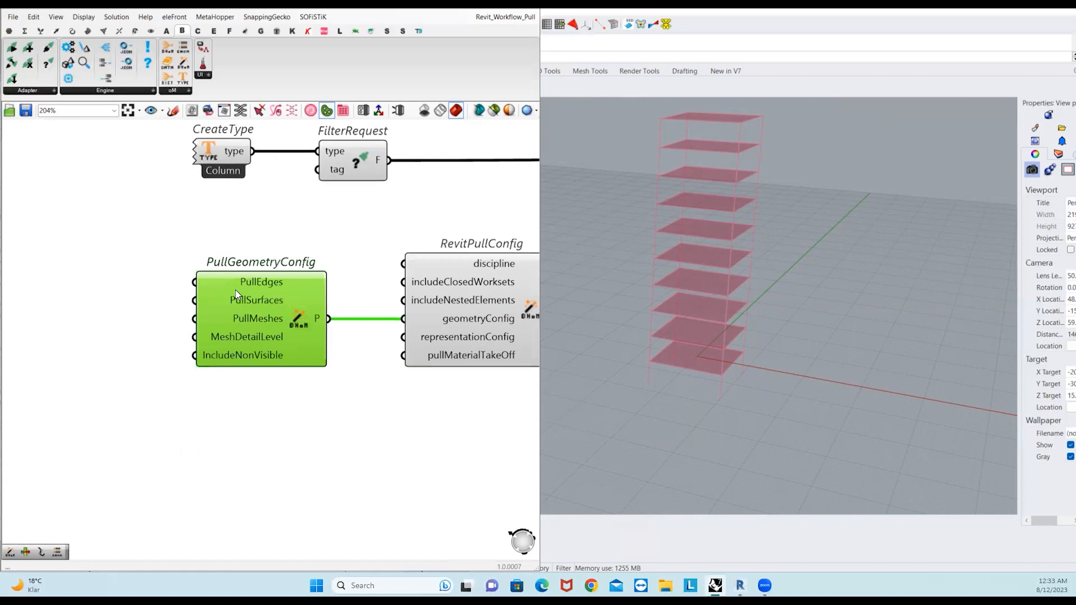
- Duplicate a True Boolean Toggle beside PullGeometryConfig and connect the copy to the PullEdges input
{"action": "scroll", "coordinate": [260, 324], "scroll_direction": "down", "scroll_amount": 4}
{"action": "left_click_drag", "start_coordinate": [401, 287], "coordinate": [152, 322]}
{"action": "scroll", "coordinate": [184, 317], "scroll_direction": "up", "scroll_amount": 8}
{"action": "right_click_drag", "start_coordinate": [245, 339], "coordinate": [125, 363]}
{"action": "left_click_drag", "start_coordinate": [89, 363], "coordinate": [311, 304]}
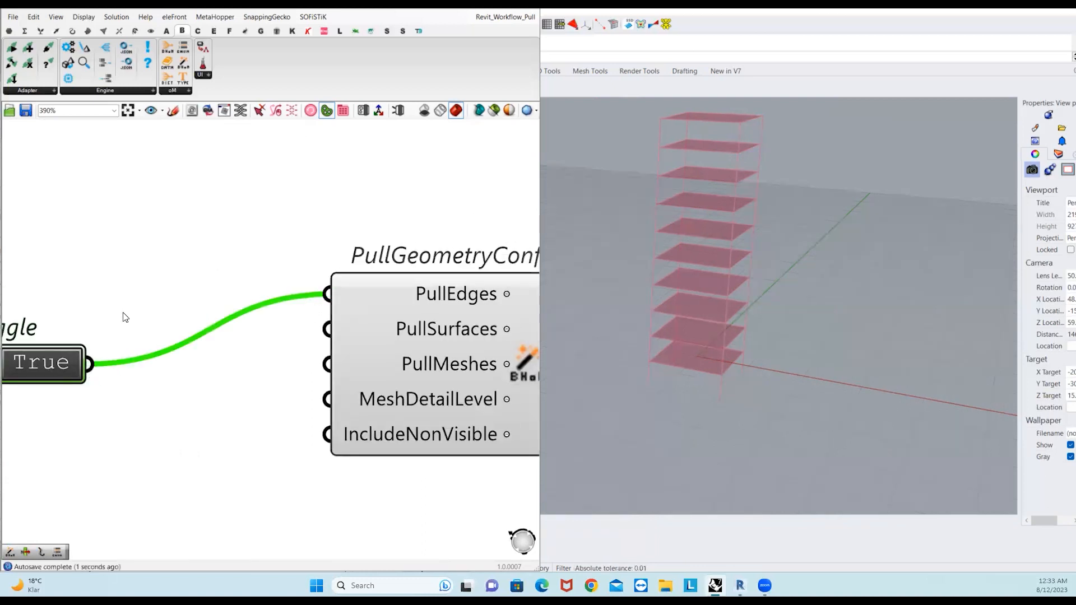
- Connect the RevitPullConfig output to the floor Pull's actionConfig input as well
{"action": "scroll", "coordinate": [135, 390], "scroll_direction": "down", "scroll_amount": 3}
{"action": "scroll", "coordinate": [134, 390], "scroll_direction": "down", "scroll_amount": 4}
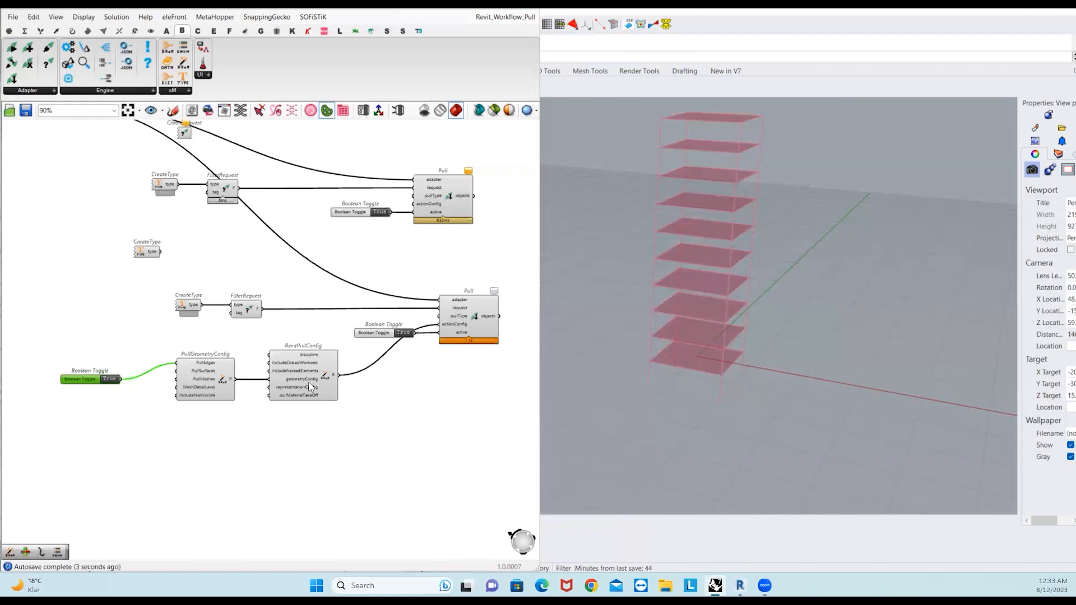
{"action": "left_click_drag", "start_coordinate": [320, 410], "coordinate": [395, 245]}
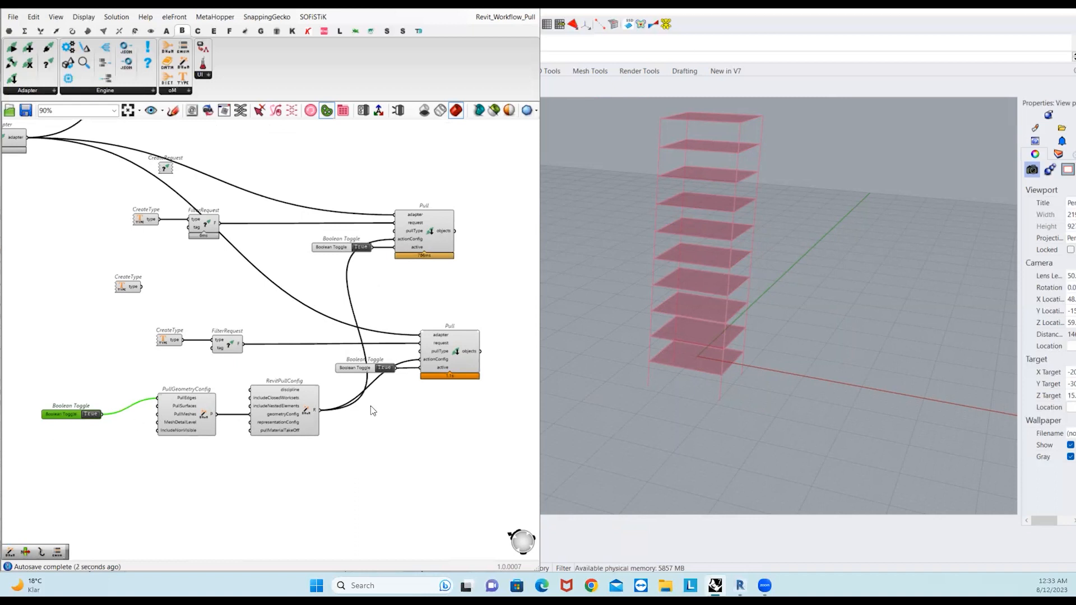
- Inspect the floor Pull's objects output and its floor geometry in the Rhino viewport
{"action": "scroll", "coordinate": [350, 336], "scroll_direction": "up", "scroll_amount": 3}
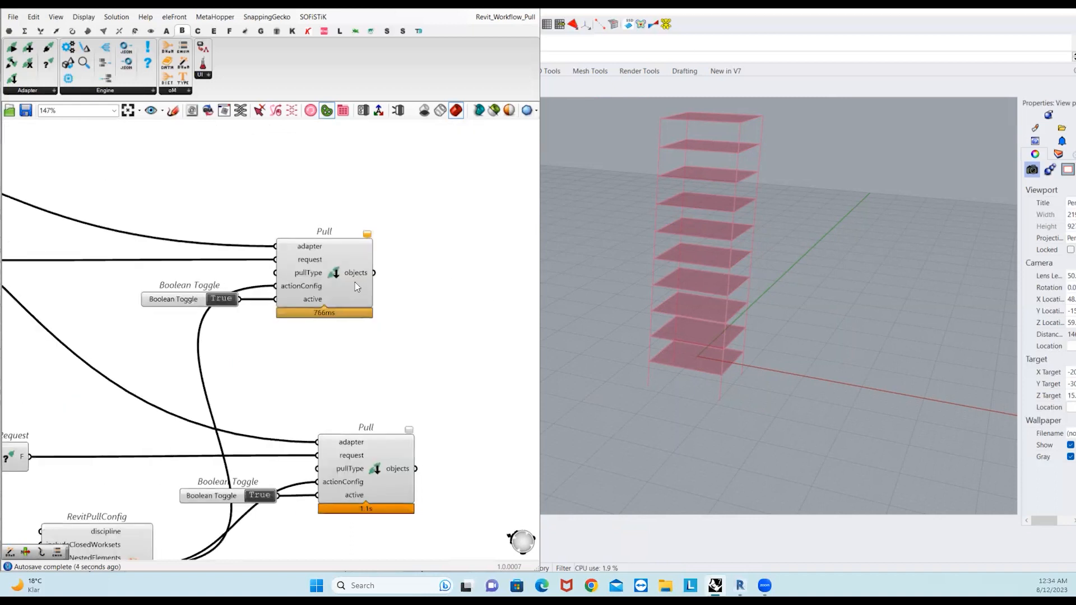
{"action": "mouse_move", "coordinate": [352, 275]}
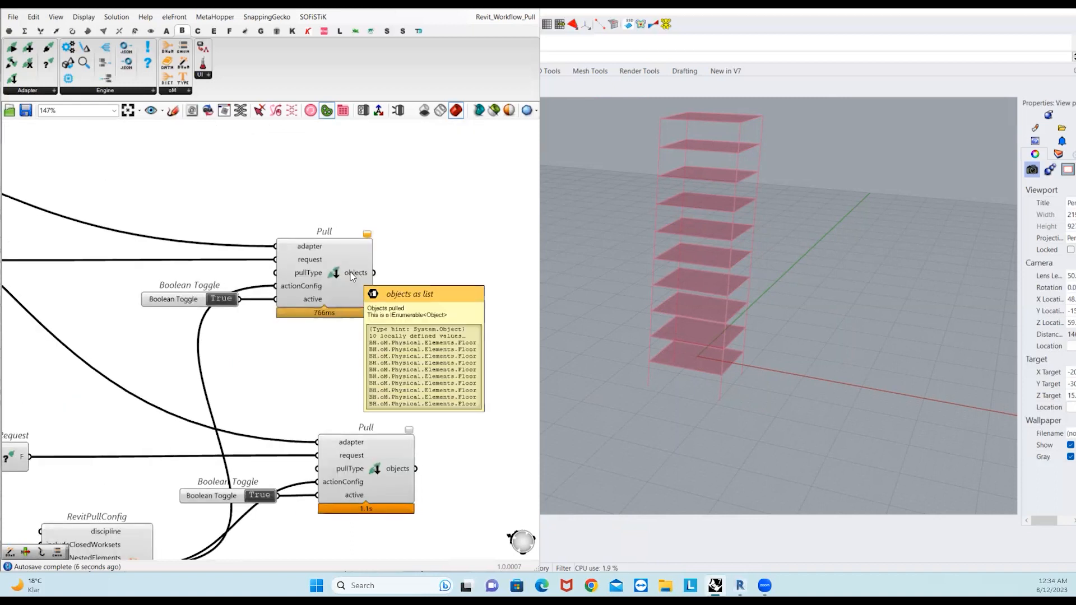
{"action": "scroll", "coordinate": [695, 238], "scroll_direction": "up", "scroll_amount": 5}
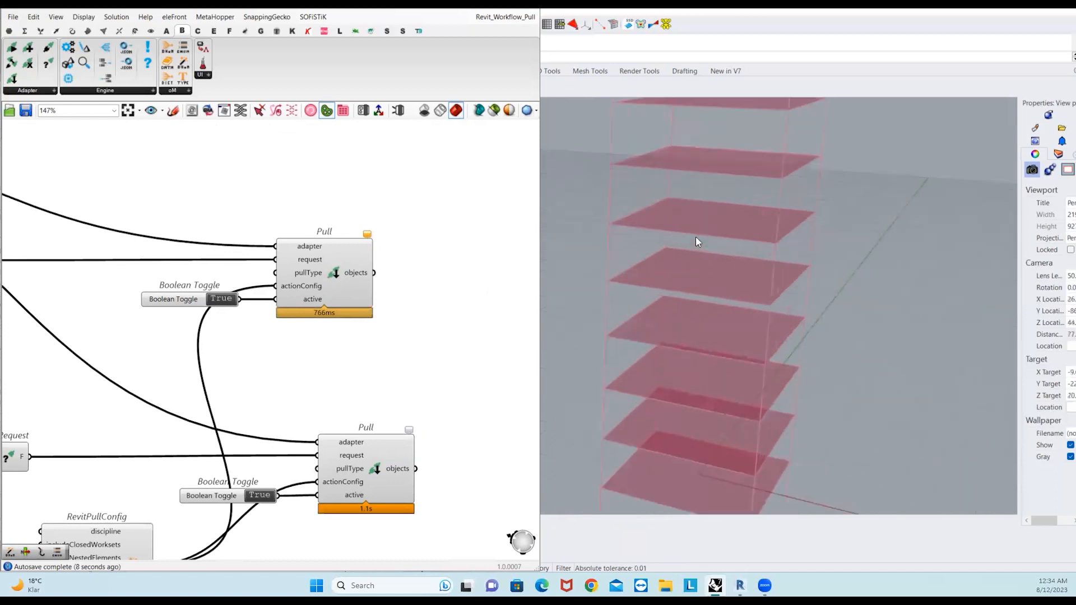
{"action": "right_click_drag", "start_coordinate": [705, 250], "coordinate": [712, 273]}
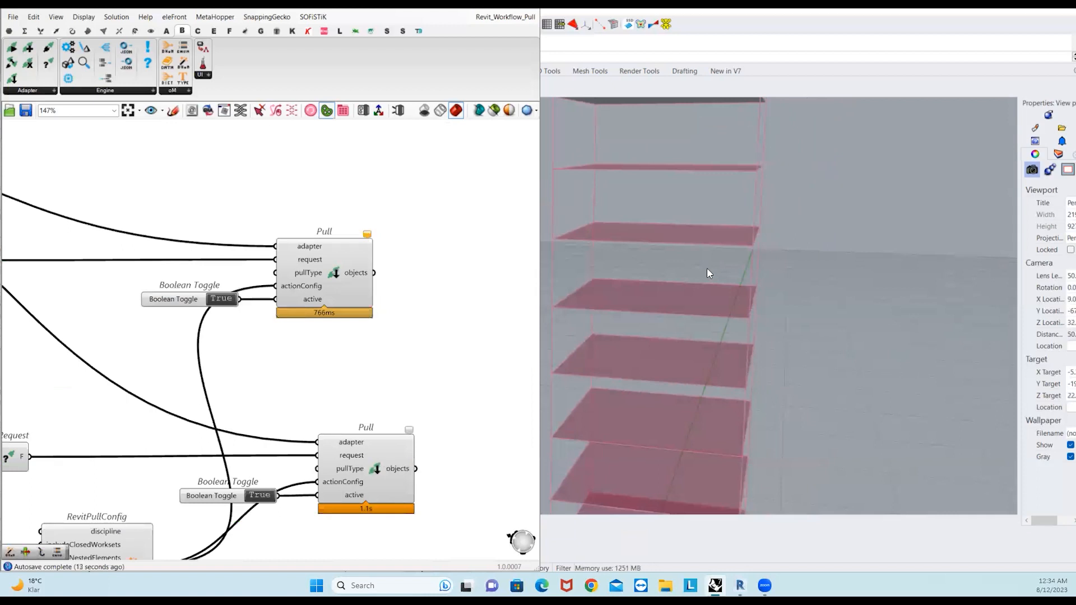
{"action": "scroll", "coordinate": [707, 269], "scroll_direction": "down", "scroll_amount": 3}
{"action": "scroll", "coordinate": [373, 297], "scroll_direction": "down", "scroll_amount": 5}
{"action": "left_click_drag", "start_coordinate": [357, 281], "coordinate": [372, 281]}
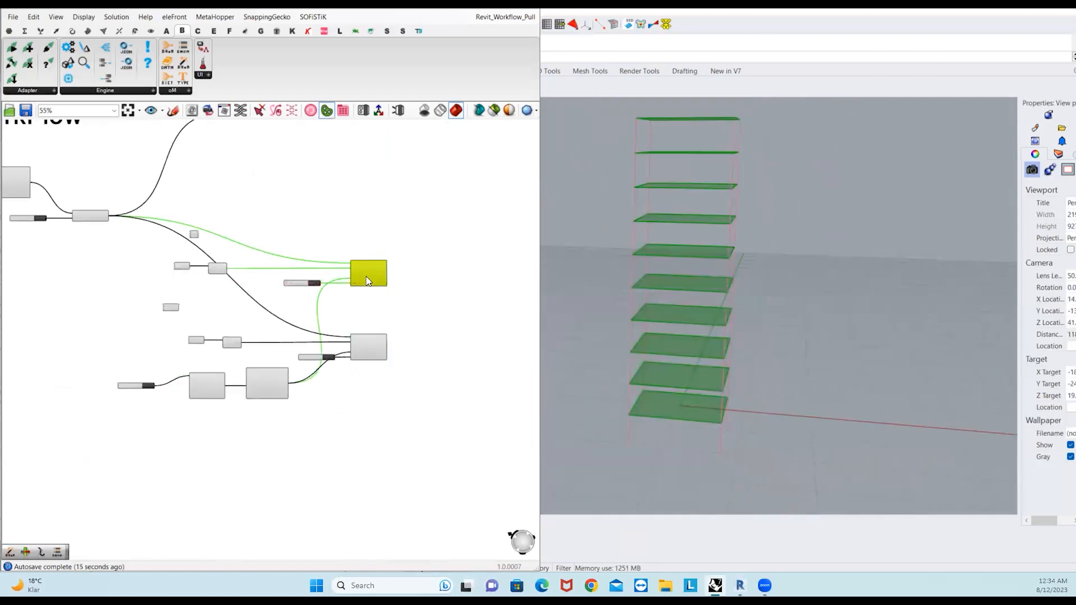
- Place a BHoM Engine Query component in the empty canvas above the floor Pull
{"action": "left_click", "coordinate": [93, 91]}
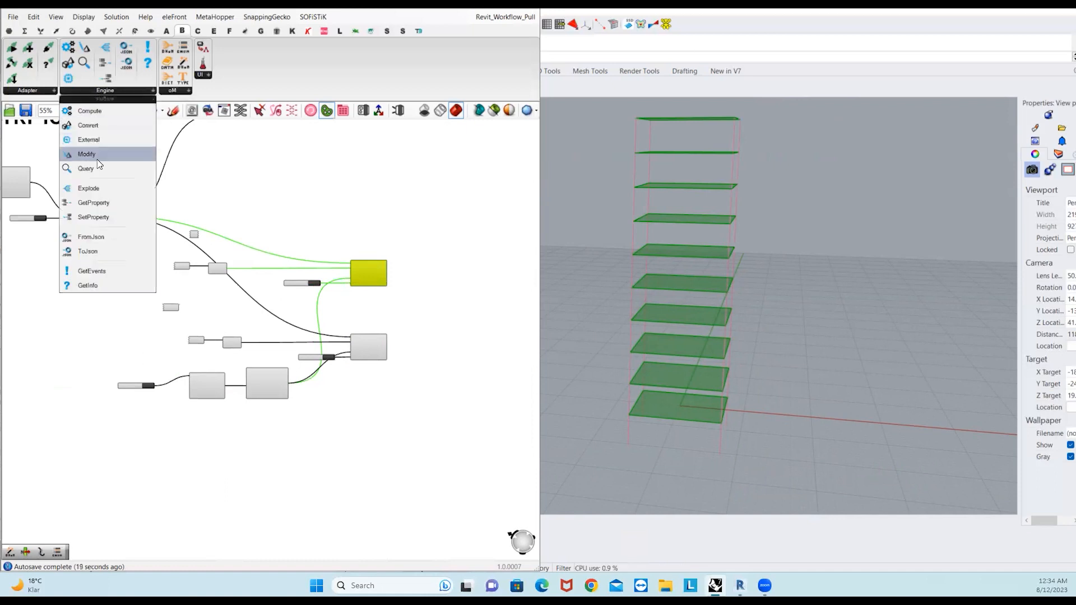
{"action": "left_click_drag", "start_coordinate": [90, 174], "coordinate": [373, 200]}
{"action": "scroll", "coordinate": [405, 230], "scroll_direction": "up", "scroll_amount": 4}
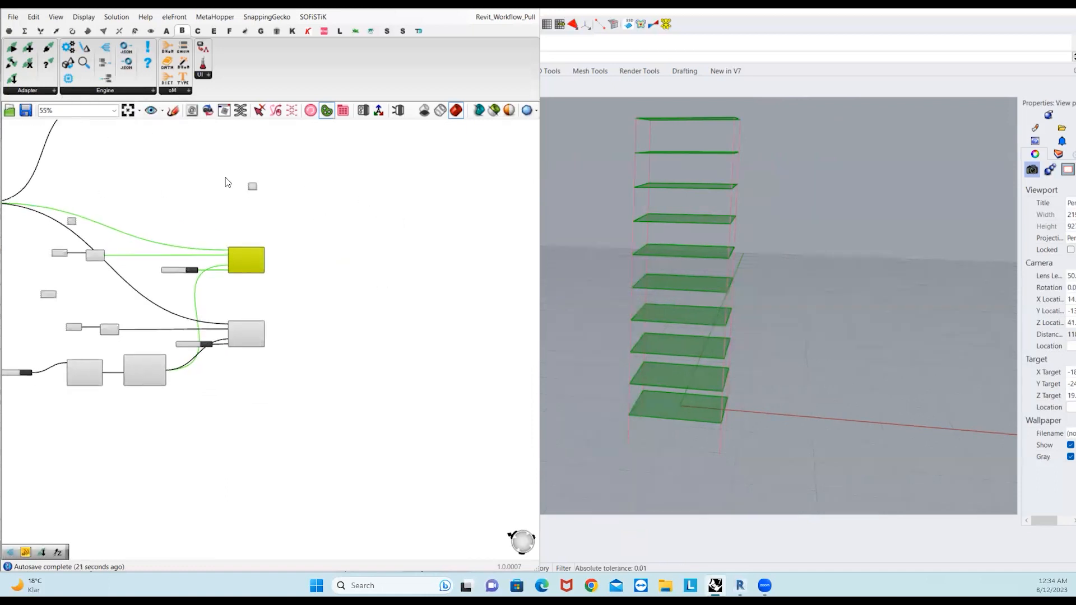
{"action": "left_click_drag", "start_coordinate": [283, 198], "coordinate": [169, 186]}
- Set the Query component to the Revit adapter's RevitEdges method
{"action": "right_click", "coordinate": [169, 185]}
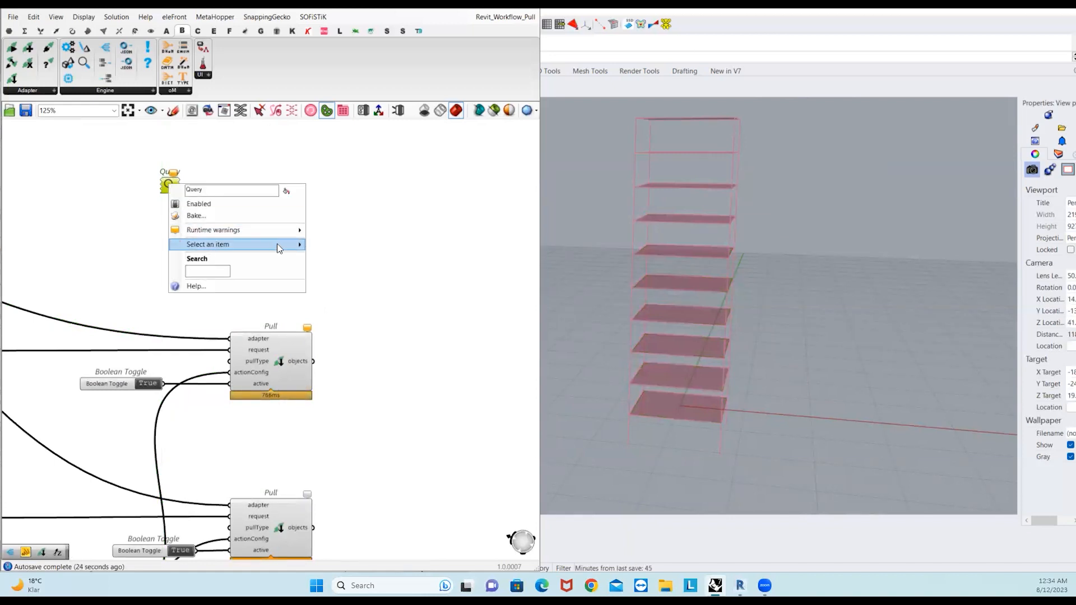
{"action": "mouse_move", "coordinate": [283, 249]}
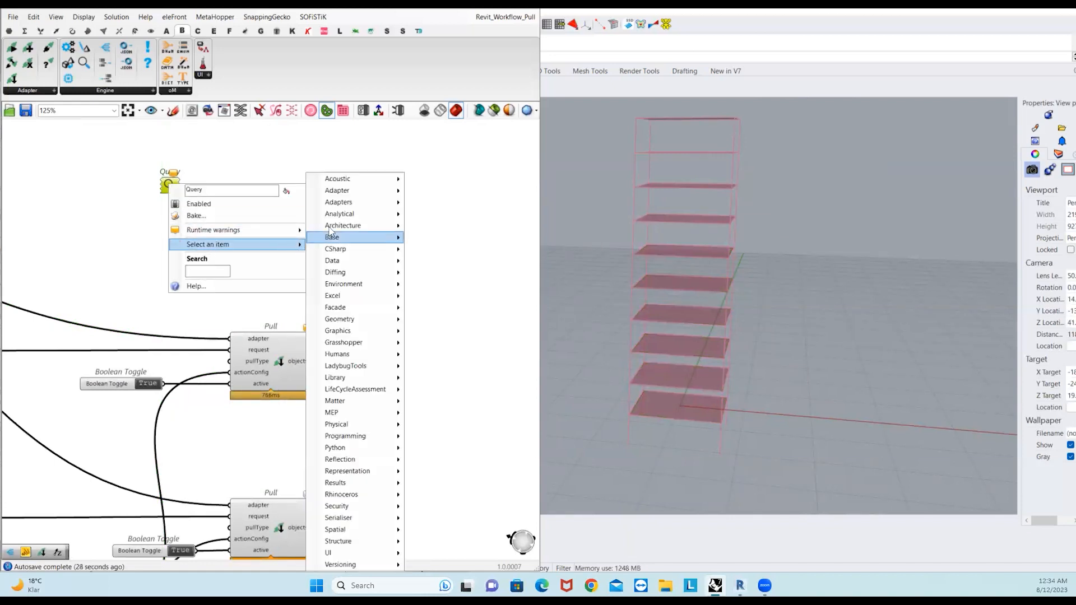
{"action": "mouse_move", "coordinate": [340, 205]}
{"action": "mouse_move", "coordinate": [445, 273]}
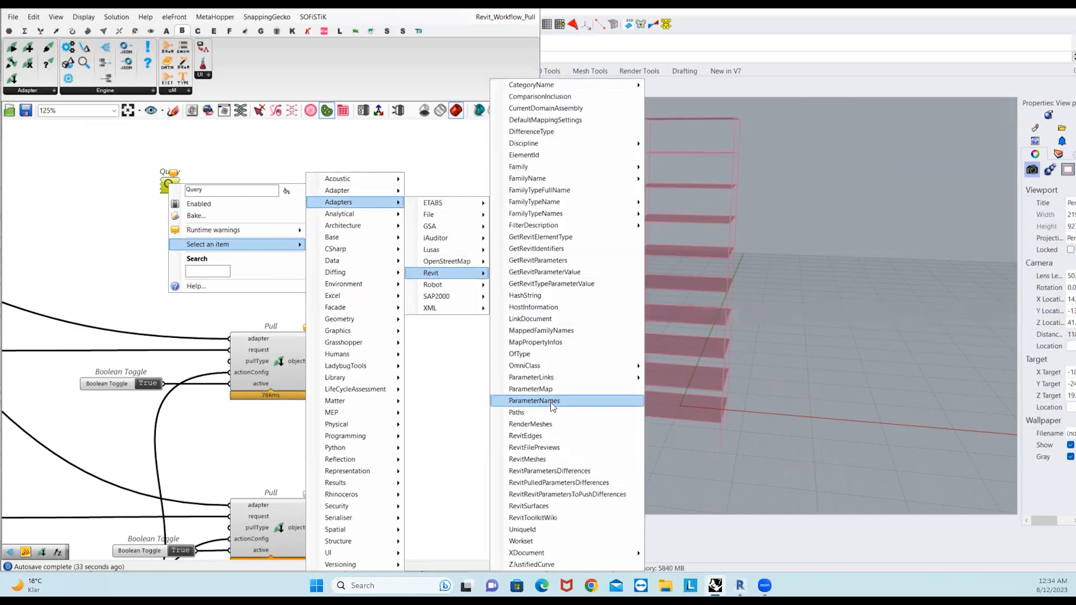
{"action": "left_click", "coordinate": [531, 435]}
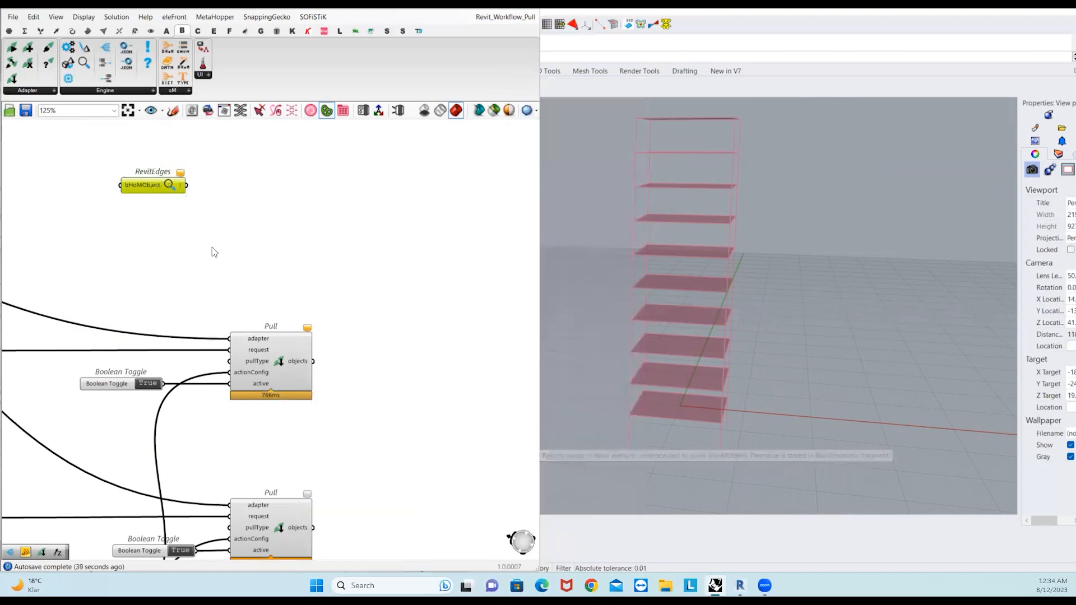
- Move RevitEdges beside the floor Pull, connect the Pull's objects output to its bHoMObject input, and align the two components
{"action": "left_click_drag", "start_coordinate": [151, 182], "coordinate": [445, 389]}
{"action": "right_click_drag", "start_coordinate": [447, 392], "coordinate": [356, 266]}
{"action": "left_click_drag", "start_coordinate": [222, 236], "coordinate": [331, 272]}
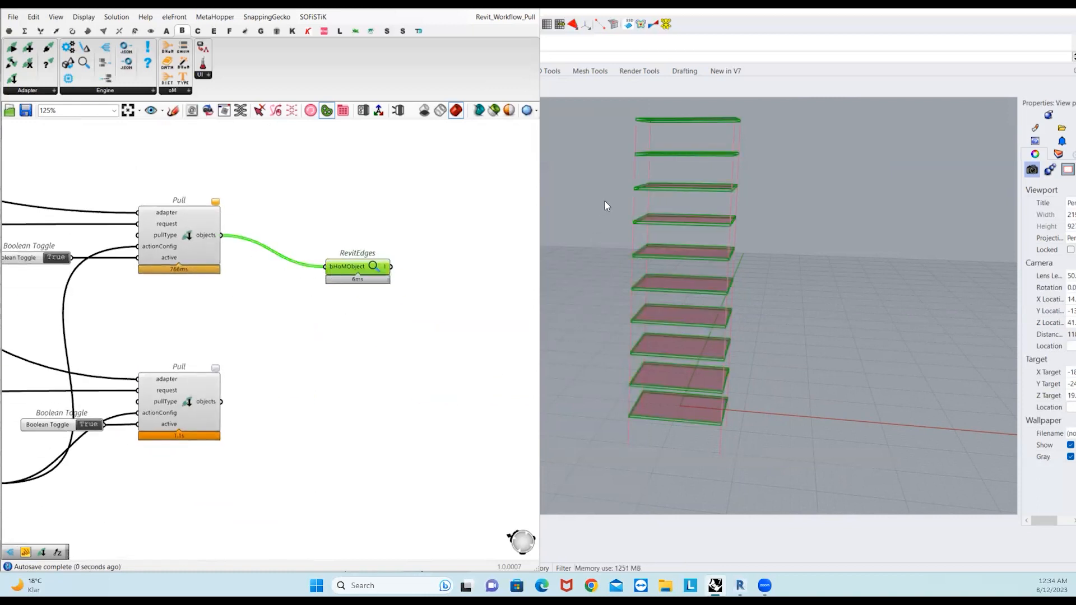
{"action": "scroll", "coordinate": [616, 206], "scroll_direction": "up", "scroll_amount": 5}
{"action": "scroll", "coordinate": [789, 198], "scroll_direction": "up", "scroll_amount": 3}
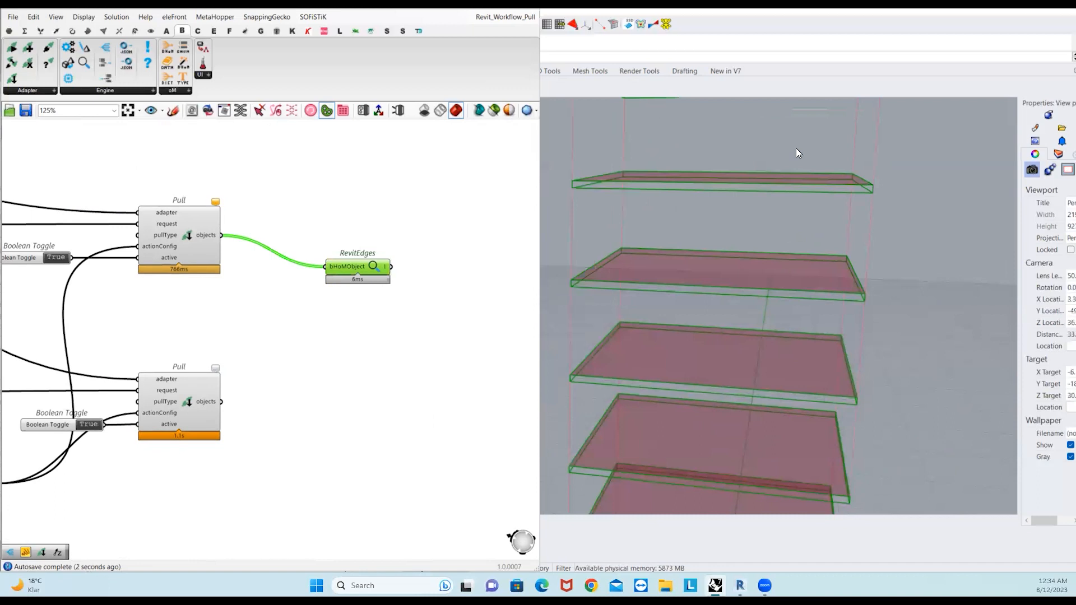
{"action": "right_click_drag", "start_coordinate": [754, 202], "coordinate": [767, 149]}
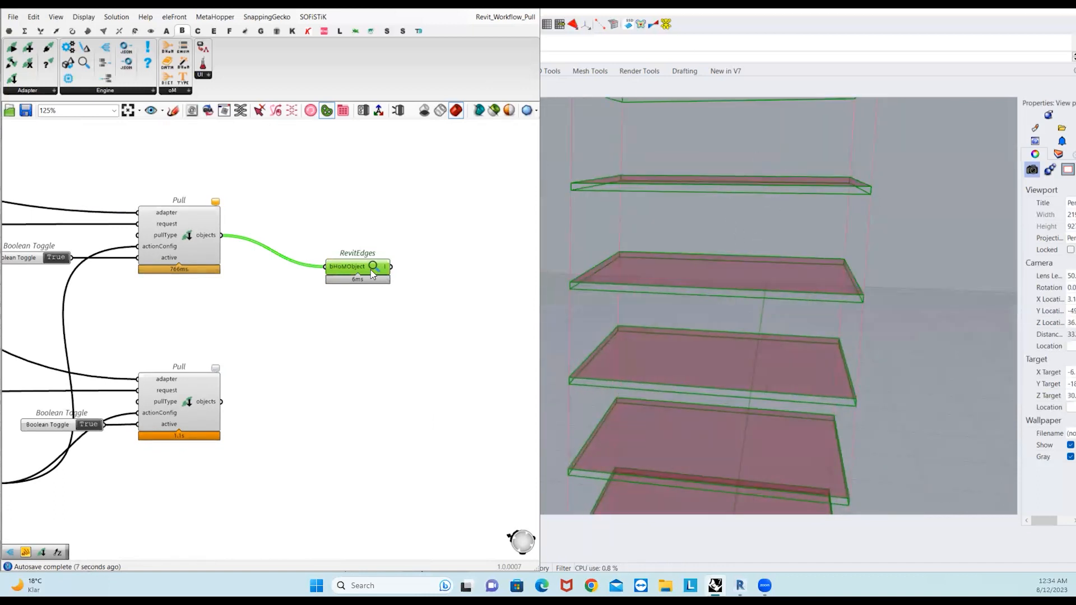
{"action": "left_click_drag", "start_coordinate": [353, 261], "coordinate": [351, 230]}
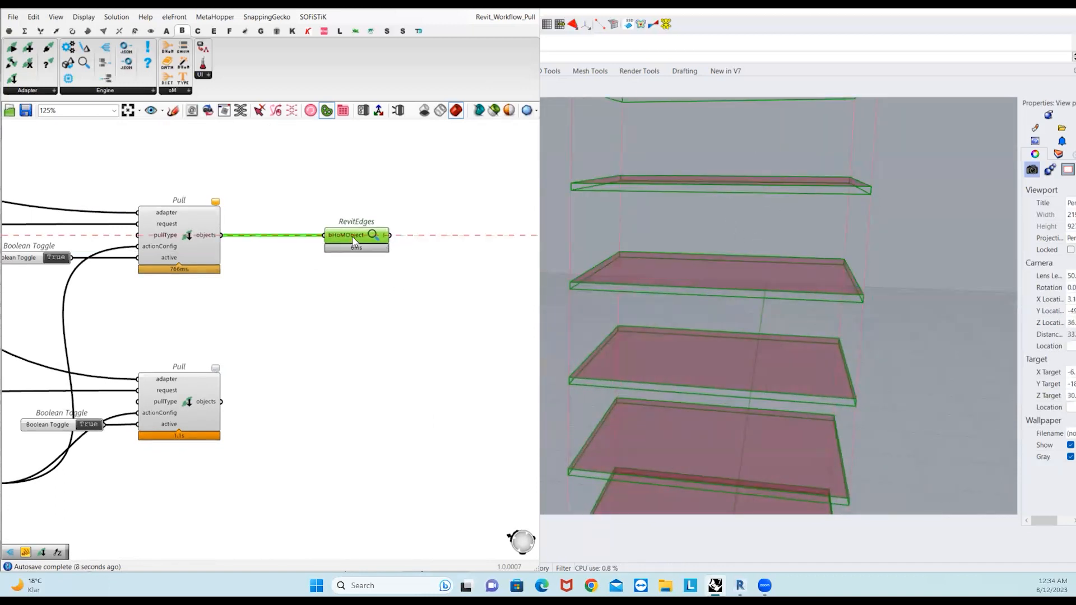
- Add a BHoM geometry parameter beside RevitEdges and connect the RevitEdges output to it
{"action": "left_click", "coordinate": [9, 31]}
{"action": "left_click", "coordinate": [54, 90]}
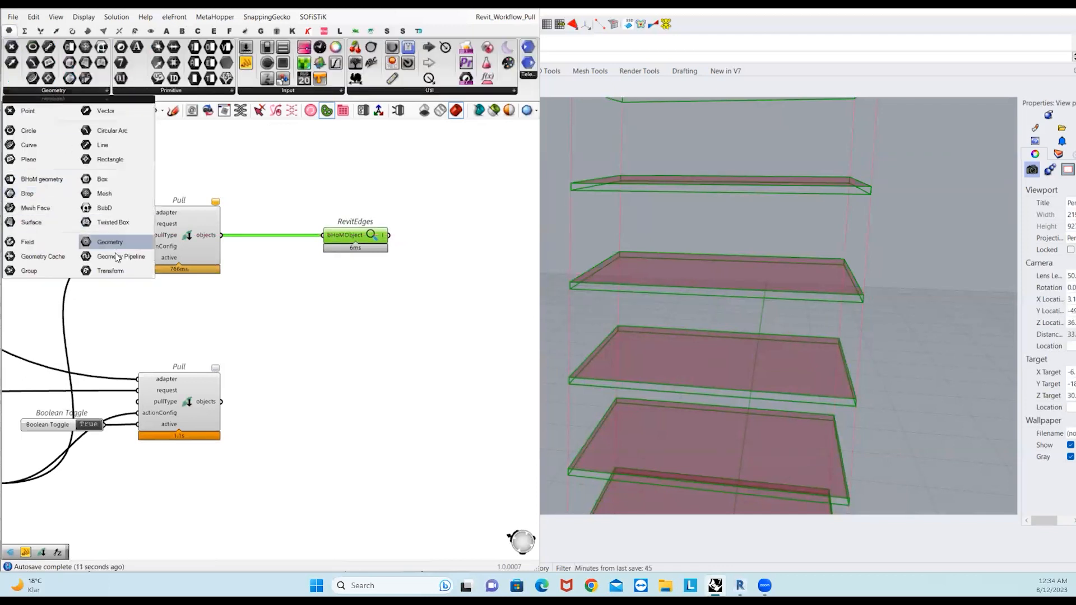
{"action": "left_click_drag", "start_coordinate": [30, 179], "coordinate": [455, 240]}
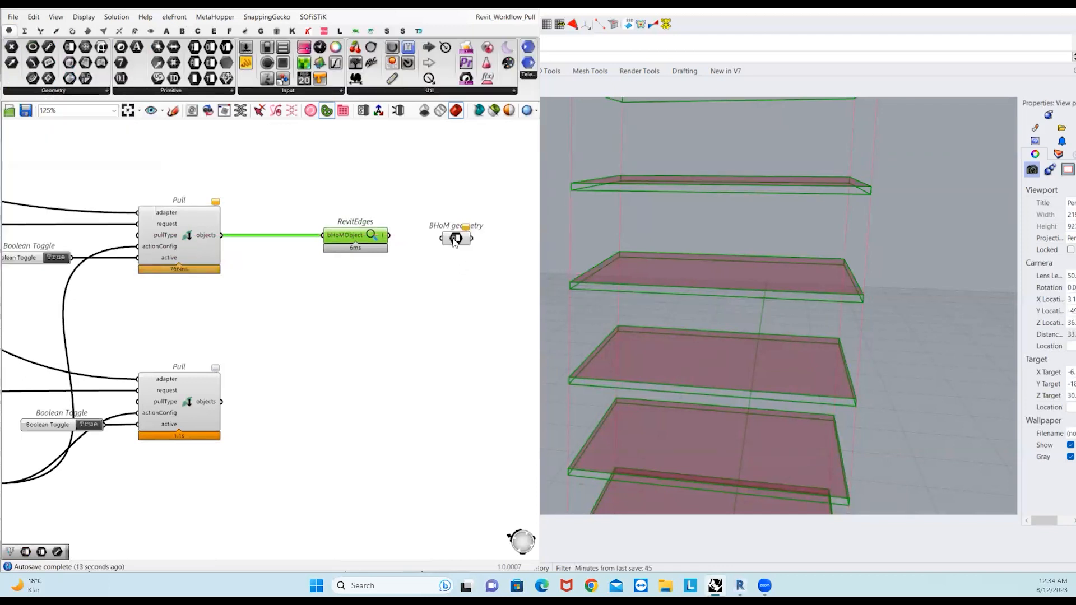
{"action": "left_click_drag", "start_coordinate": [383, 239], "coordinate": [455, 239]}
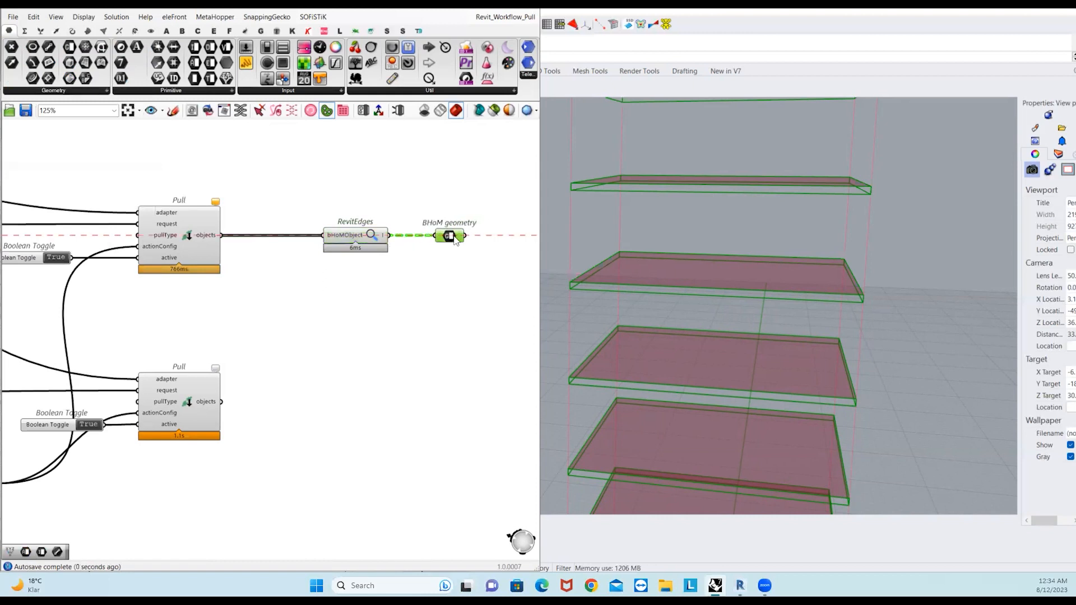
- Duplicate RevitEdges and BHoM geometry beside the column Pull and connect that Pull's objects output to the copied RevitEdges
{"action": "scroll", "coordinate": [440, 289], "scroll_direction": "down", "scroll_amount": 4}
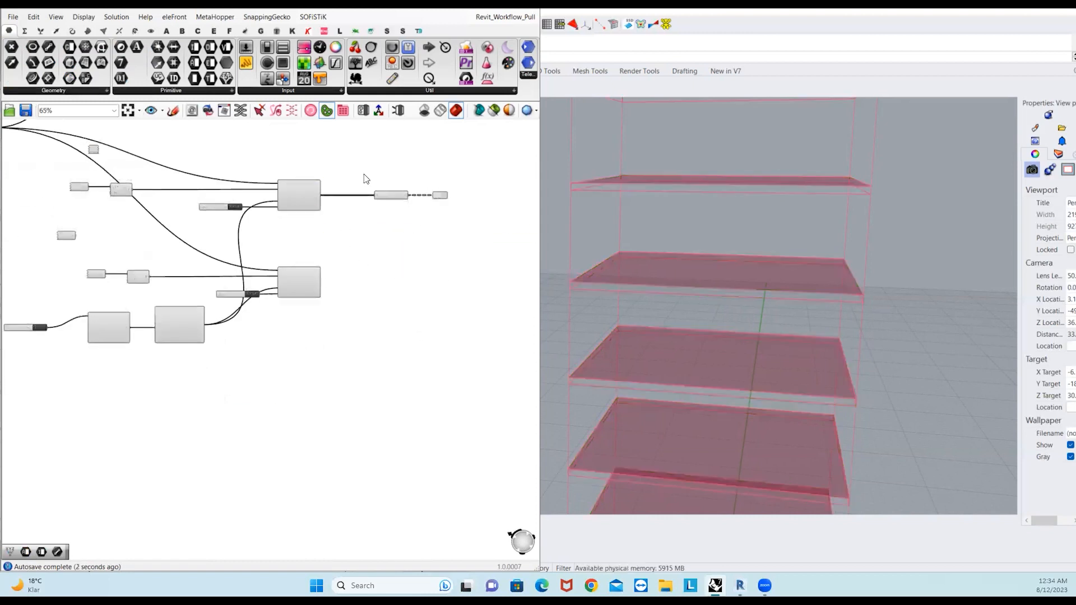
{"action": "left_click_drag", "start_coordinate": [364, 177], "coordinate": [456, 220]}
{"action": "left_click_drag", "start_coordinate": [394, 196], "coordinate": [395, 276], "text": "alt"}
{"action": "scroll", "coordinate": [346, 298], "scroll_direction": "up", "scroll_amount": 4}
{"action": "left_click_drag", "start_coordinate": [285, 273], "coordinate": [406, 264], "text": "shift"}
{"action": "right_click_drag", "start_coordinate": [384, 231], "coordinate": [284, 203]}
{"action": "left_click_drag", "start_coordinate": [371, 238], "coordinate": [393, 272]}
- Examine the column edges together with the floor geometry in the Rhino viewport, close up and as a whole
{"action": "scroll", "coordinate": [637, 304], "scroll_direction": "down", "scroll_amount": 9}
{"action": "right_click_drag", "start_coordinate": [637, 304], "coordinate": [718, 410]}
{"action": "scroll", "coordinate": [719, 412], "scroll_direction": "up", "scroll_amount": 10}
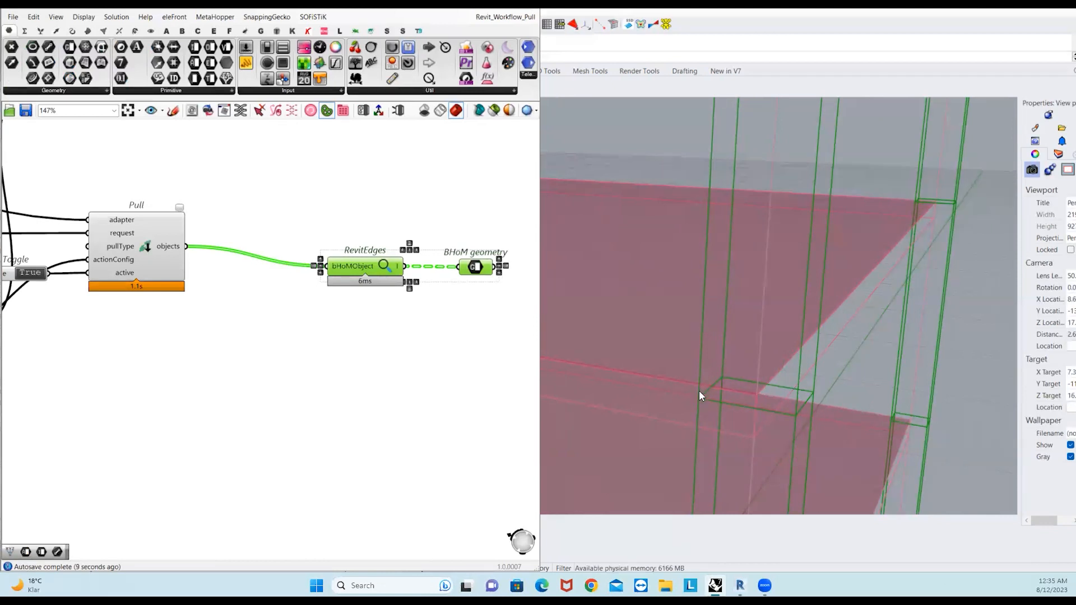
{"action": "scroll", "coordinate": [398, 342], "scroll_direction": "down", "scroll_amount": 4}
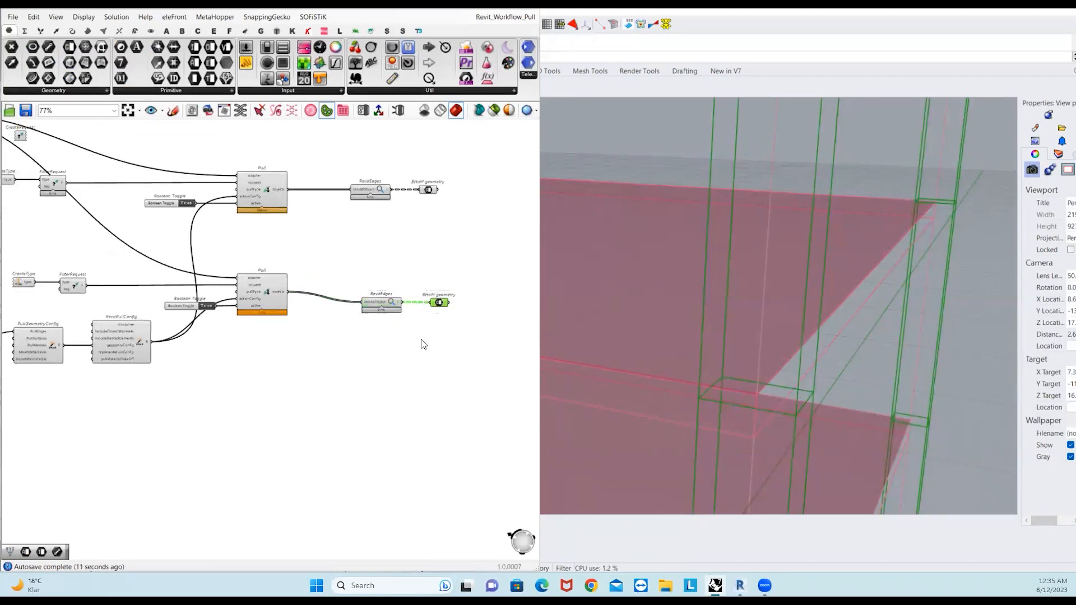
{"action": "scroll", "coordinate": [425, 348], "scroll_direction": "down", "scroll_amount": 6}
{"action": "scroll", "coordinate": [449, 355], "scroll_direction": "up", "scroll_amount": 5}
{"action": "scroll", "coordinate": [644, 325], "scroll_direction": "down", "scroll_amount": 6}
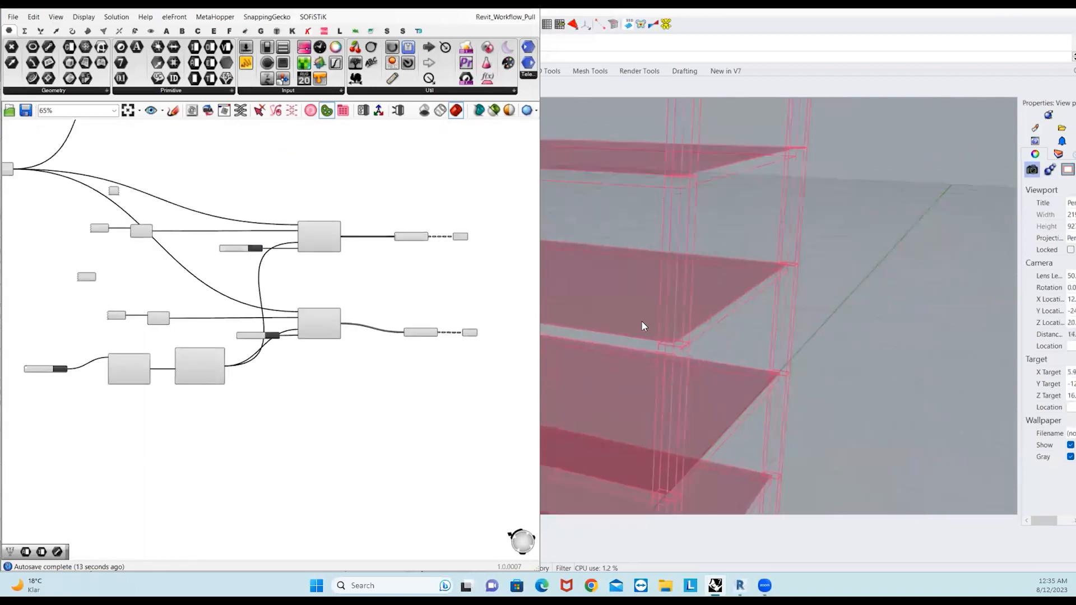
{"action": "scroll", "coordinate": [633, 330], "scroll_direction": "down", "scroll_amount": 5}
{"action": "scroll", "coordinate": [625, 341], "scroll_direction": "up", "scroll_amount": 4}
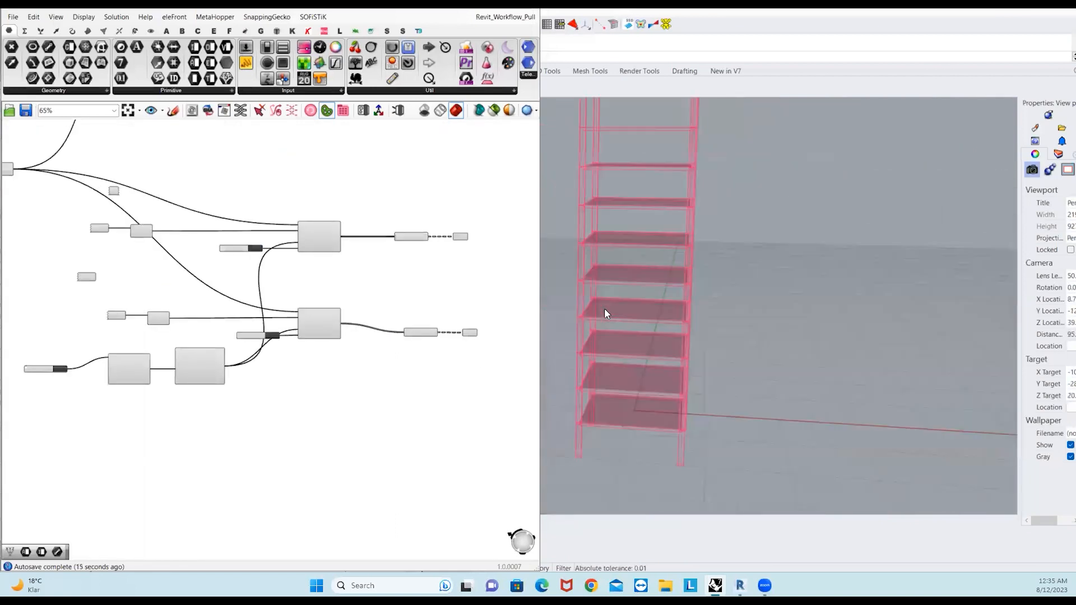